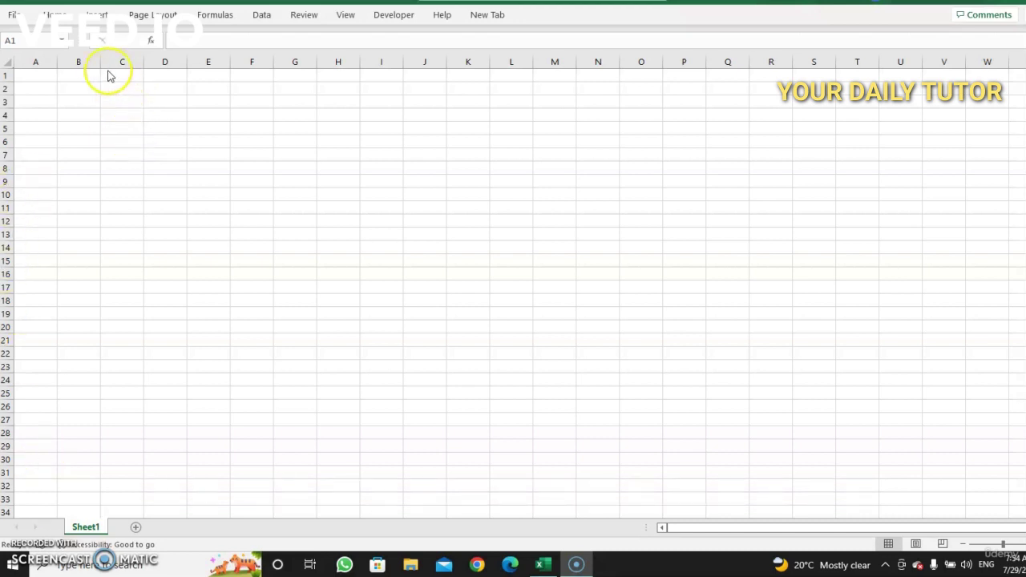
Enter 22, 33, 44, 55 and 66 in cells B1 through B5
left_click(77, 76)
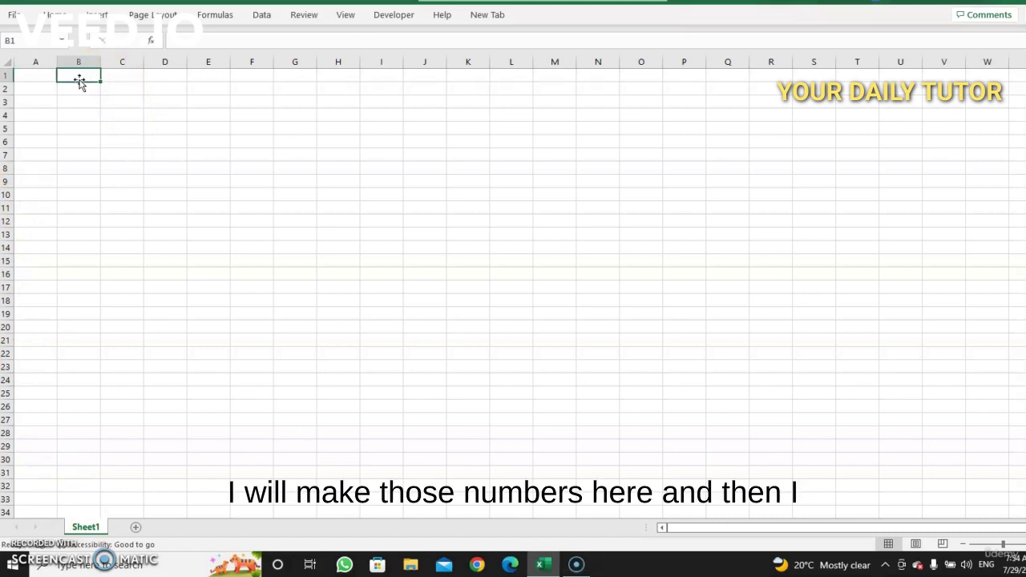
type("22")
left_click(80, 86)
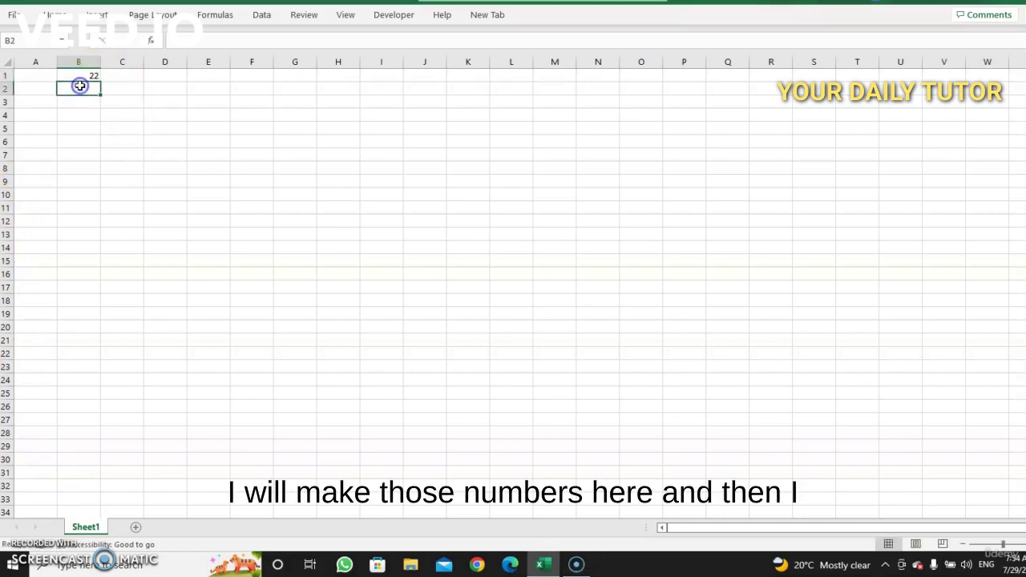
type("33")
left_click(85, 102)
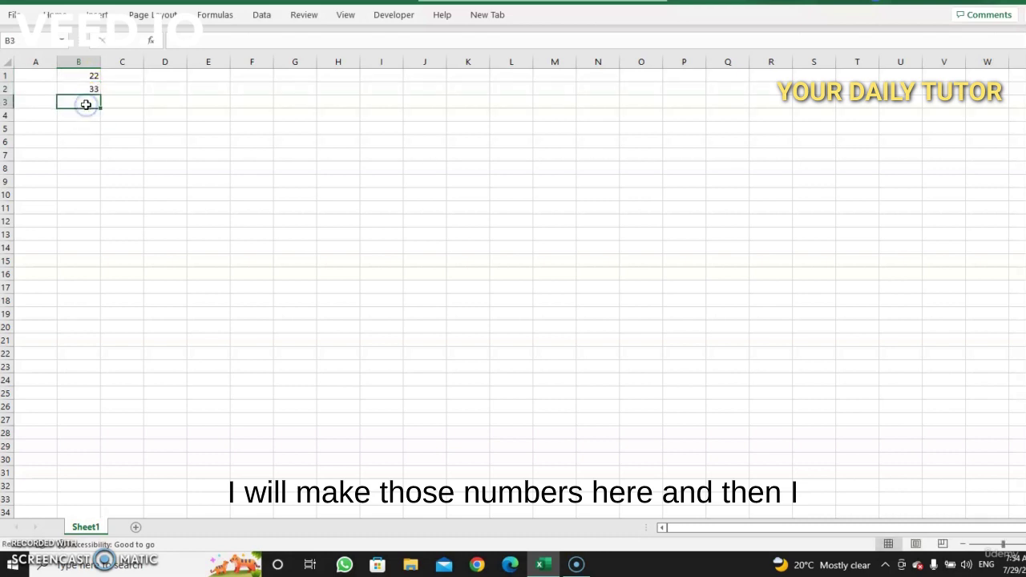
type("44")
left_click(87, 111)
type("5")
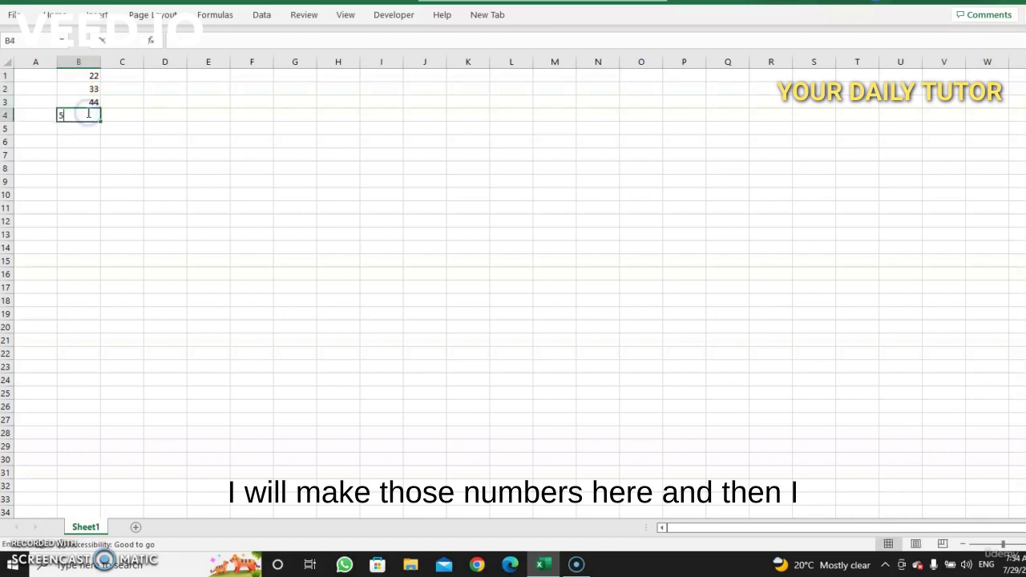
type("5")
left_click(81, 129)
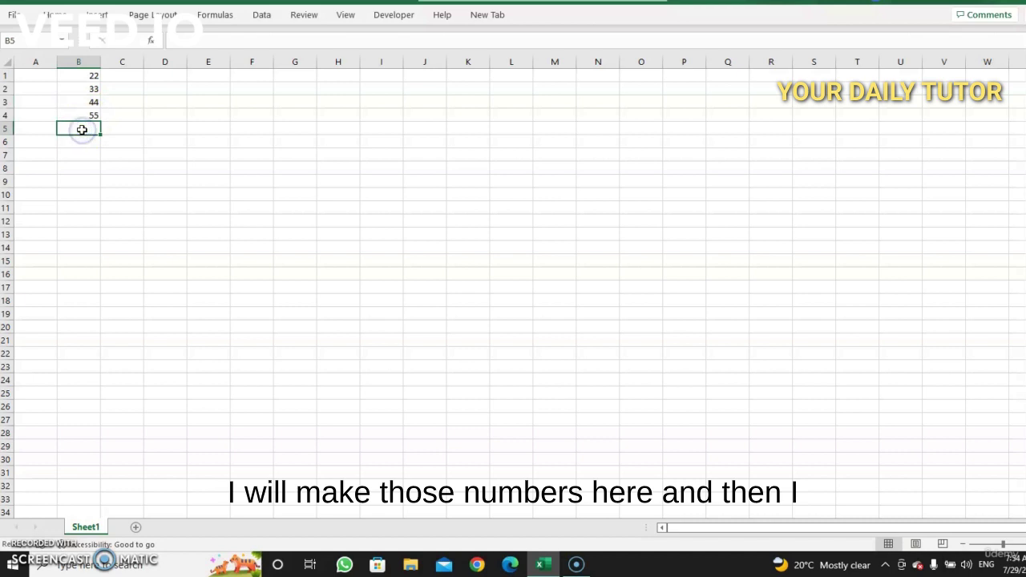
type("66")
left_click(86, 144)
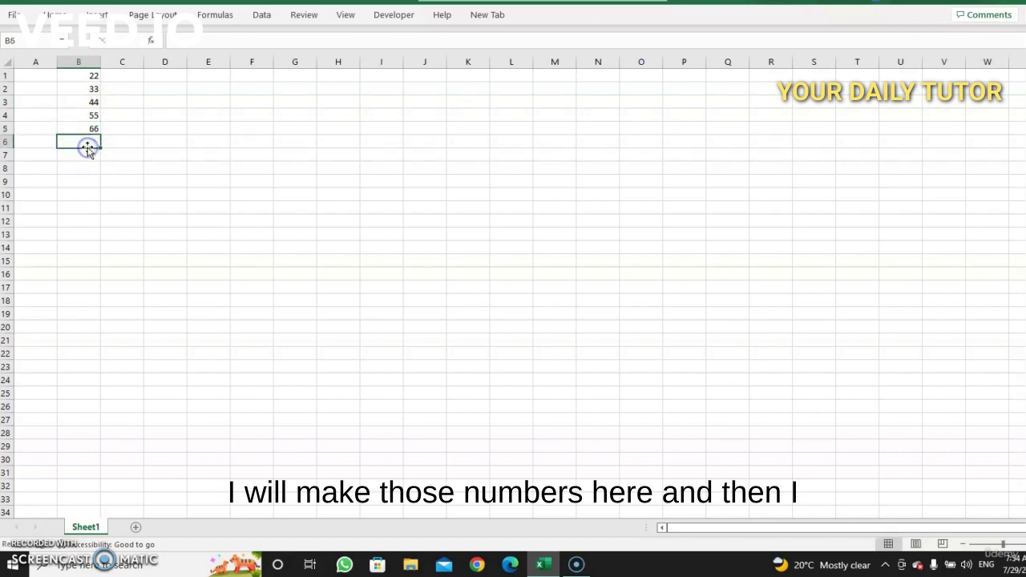
Enter 11, 22, 13 and 15 across cells C2 through F2
left_click(117, 77)
type("1")
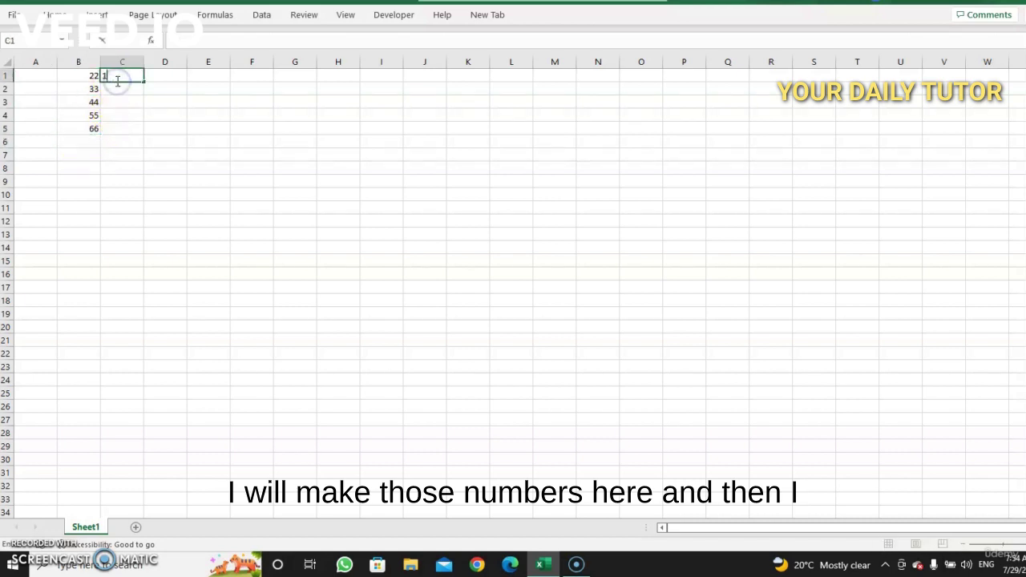
type("1")
left_click(161, 78)
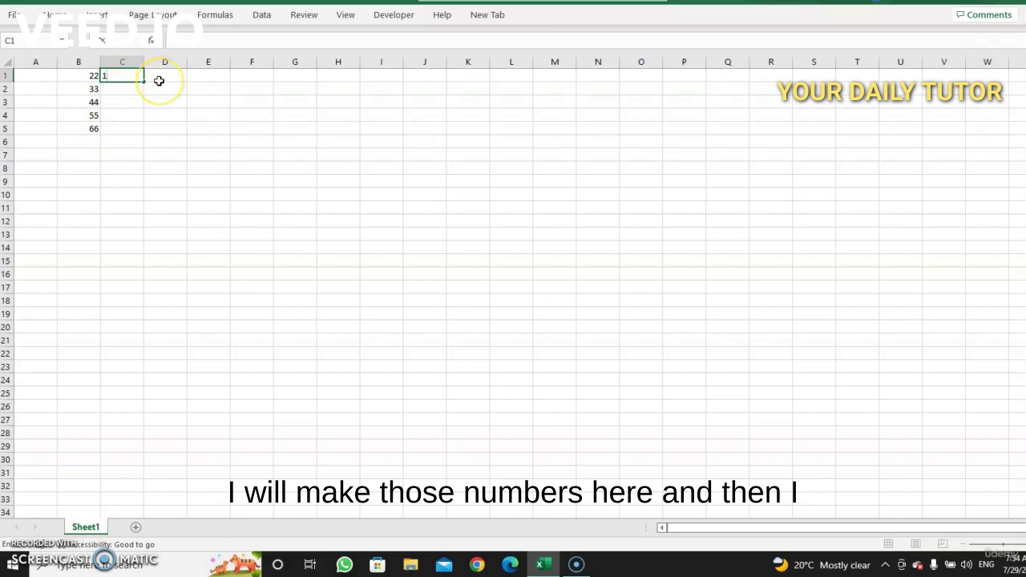
left_click(128, 89)
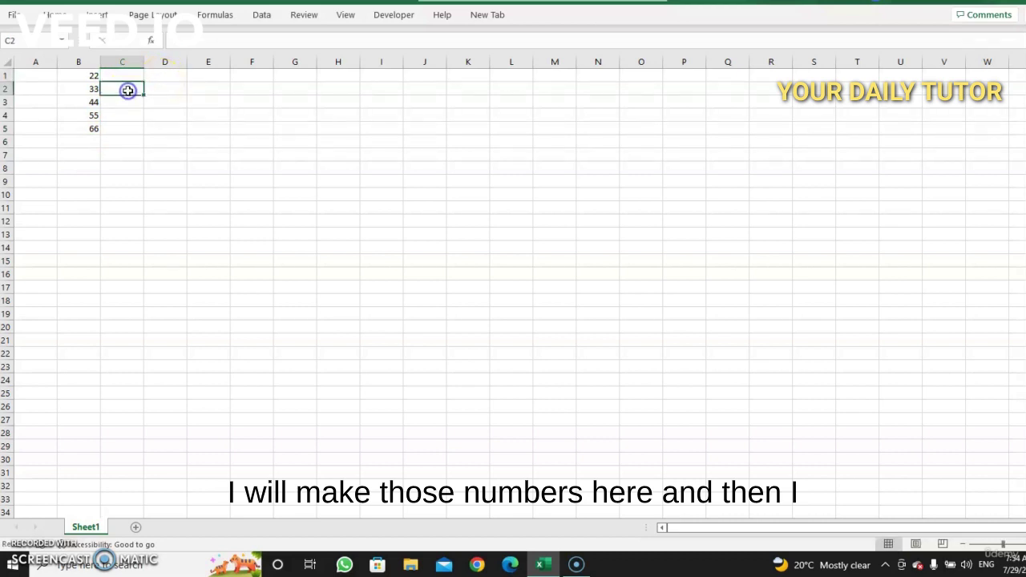
type("11")
left_click(165, 91)
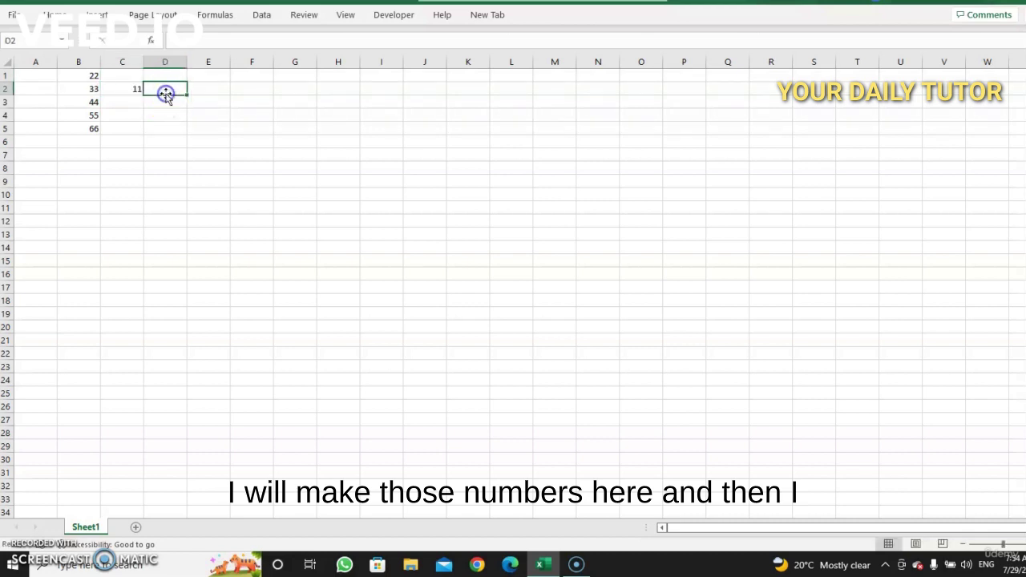
type("22")
left_click(201, 89)
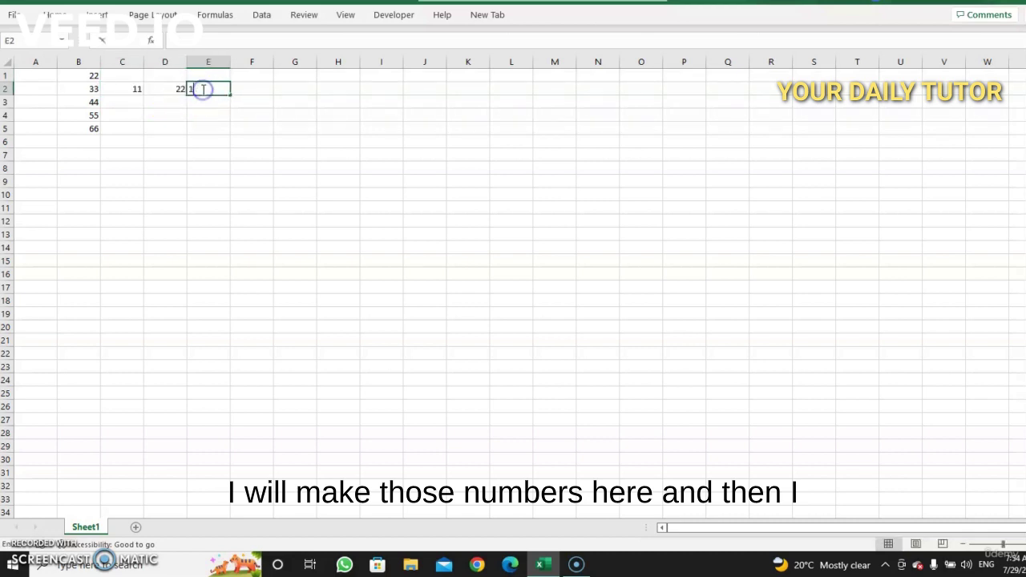
type("13")
left_click(257, 91)
type("15")
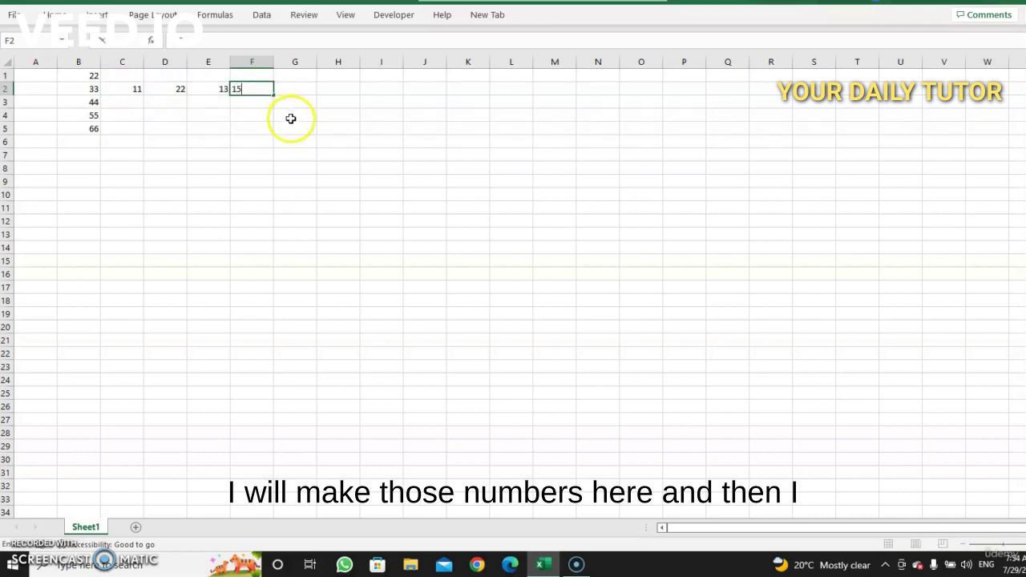
Label A6 'total' and put =SUM(B1:B5) in B6, giving 220
left_click(35, 143)
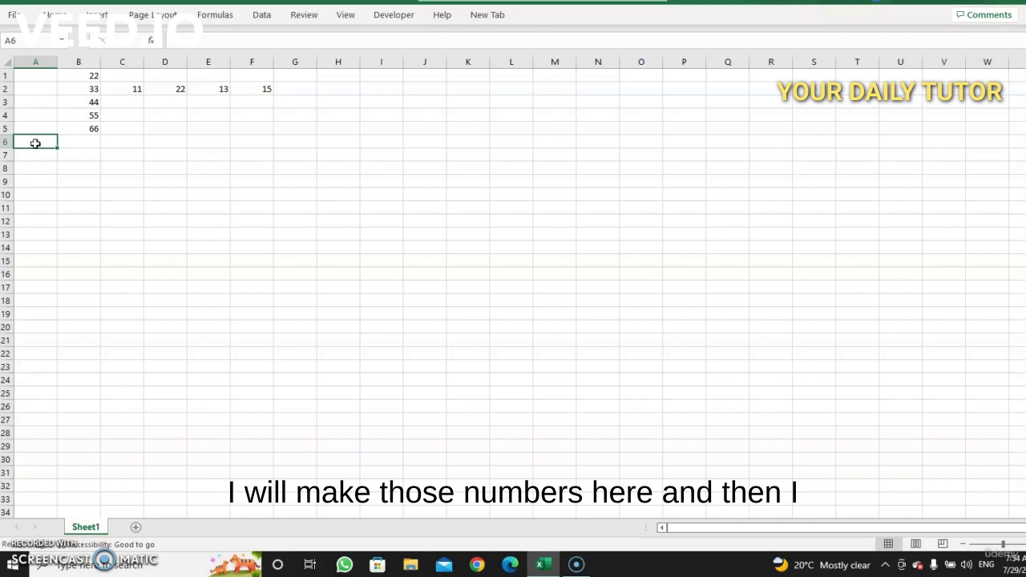
type("total")
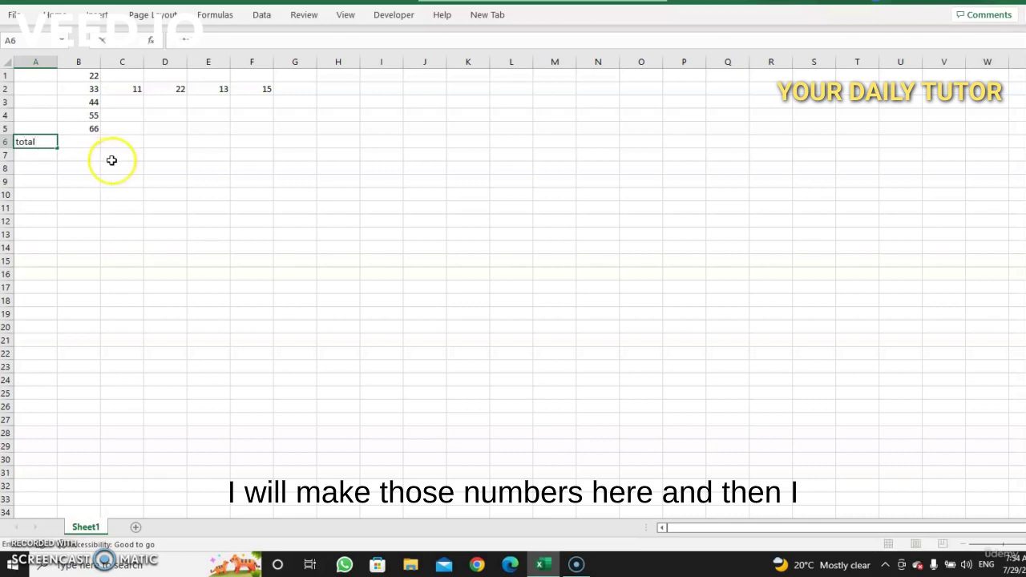
left_click(76, 139)
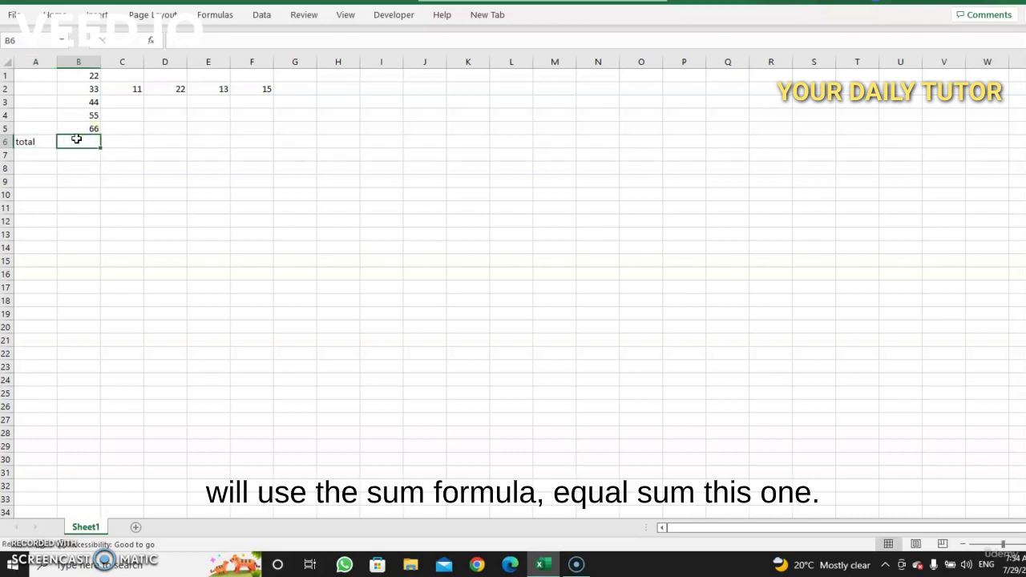
type("=sum")
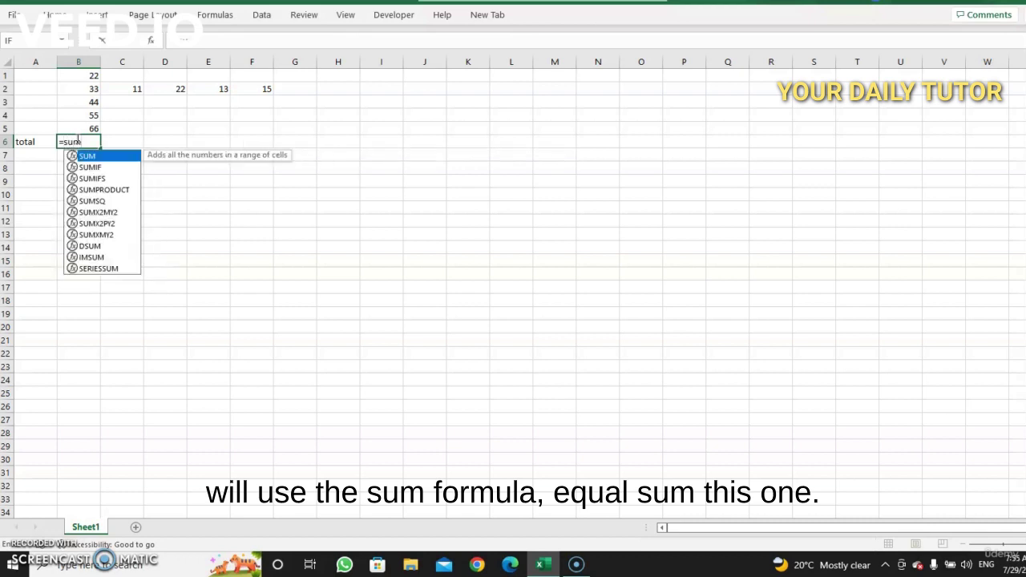
double_click(84, 156)
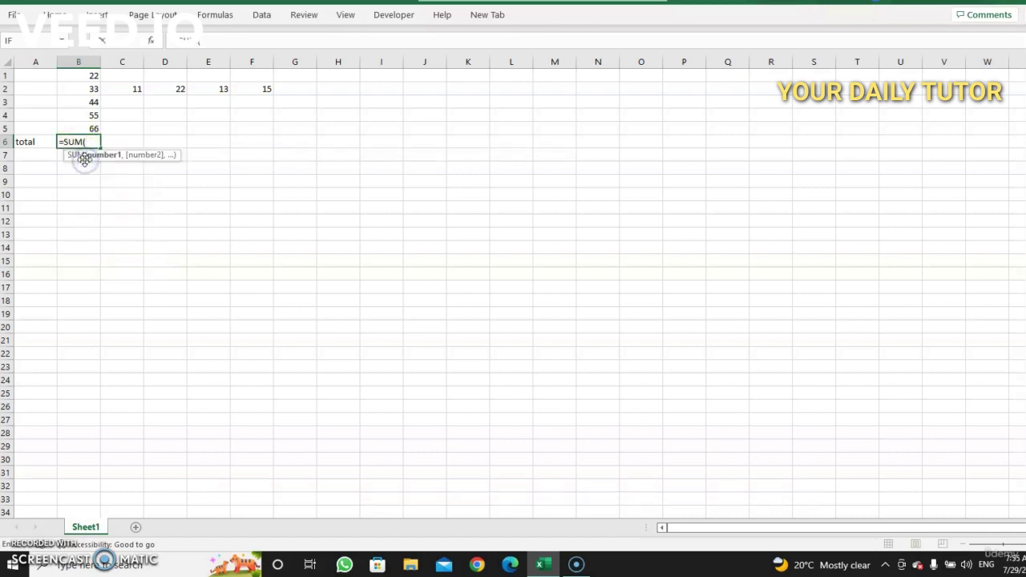
left_click_drag(91, 73, 93, 129)
key("Return")
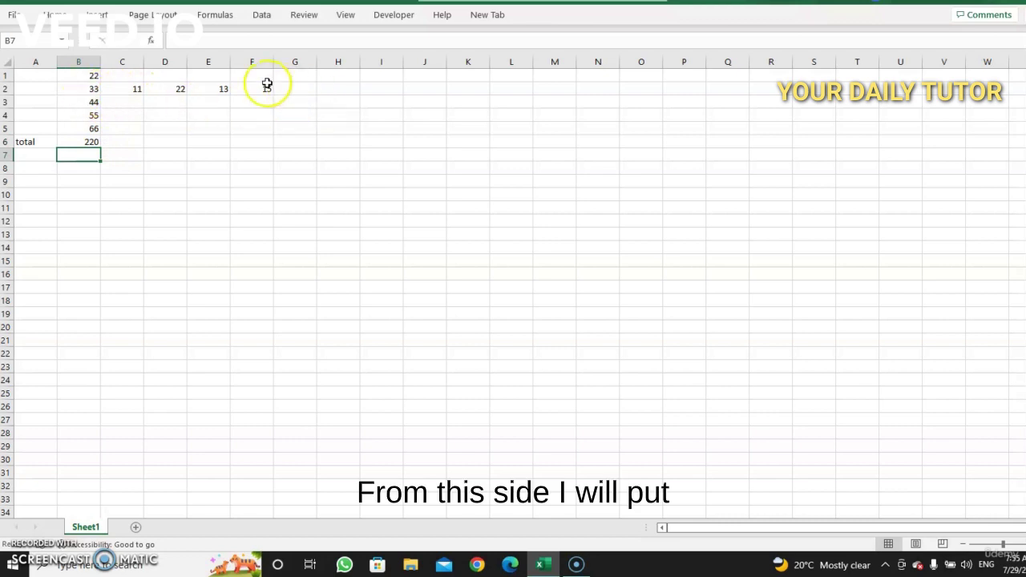
Type 'Average' in G1 and enter =AVERAGE(B2:F2) in G2, returning 18.8
left_click(295, 74)
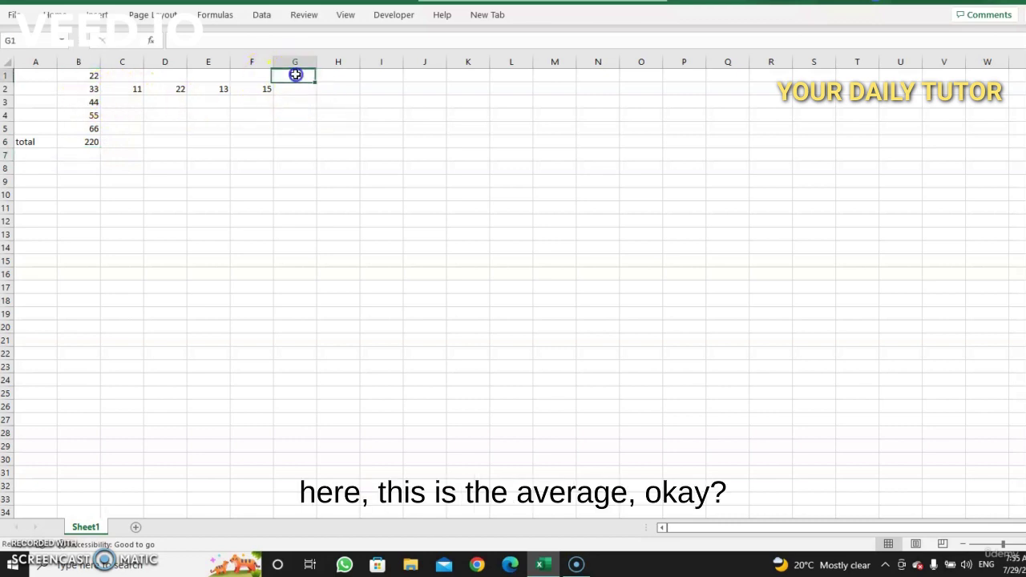
type("A")
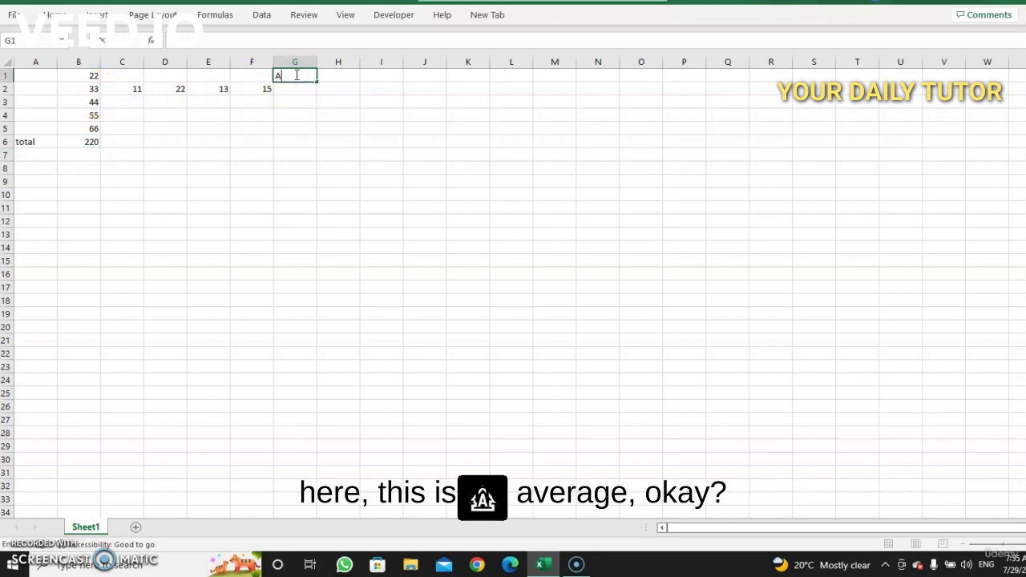
type("verage")
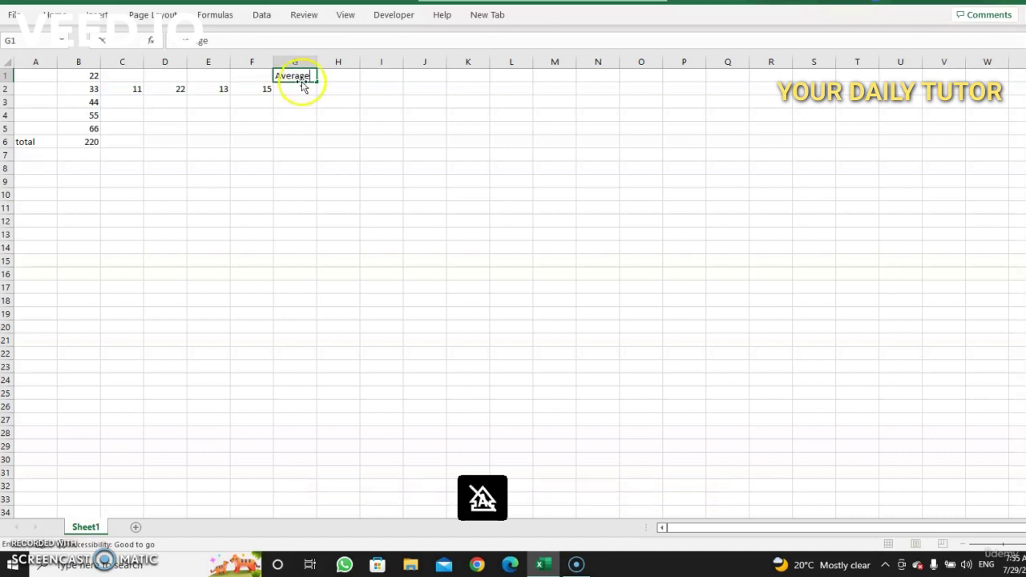
left_click(298, 88)
type("=")
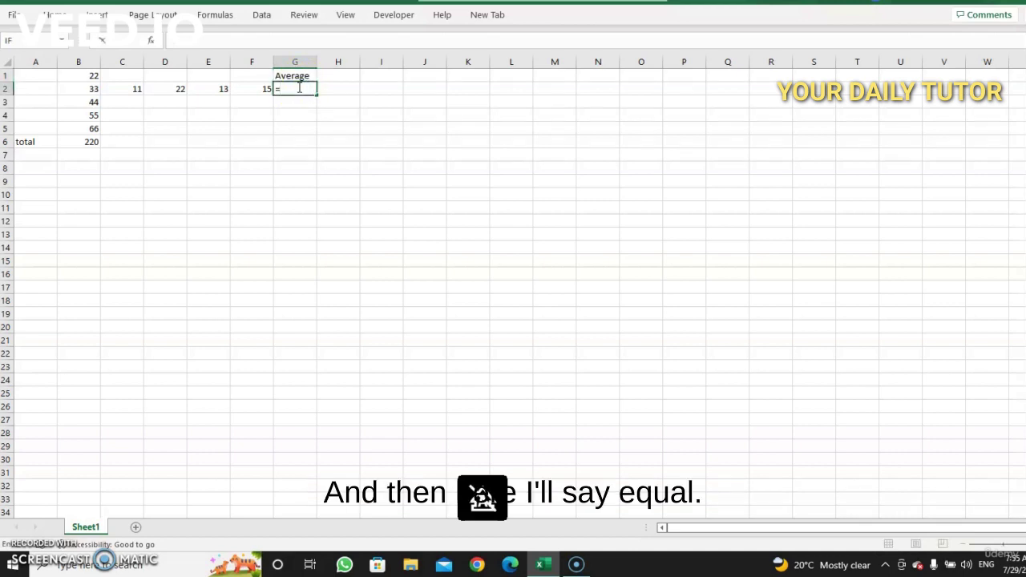
type("aver")
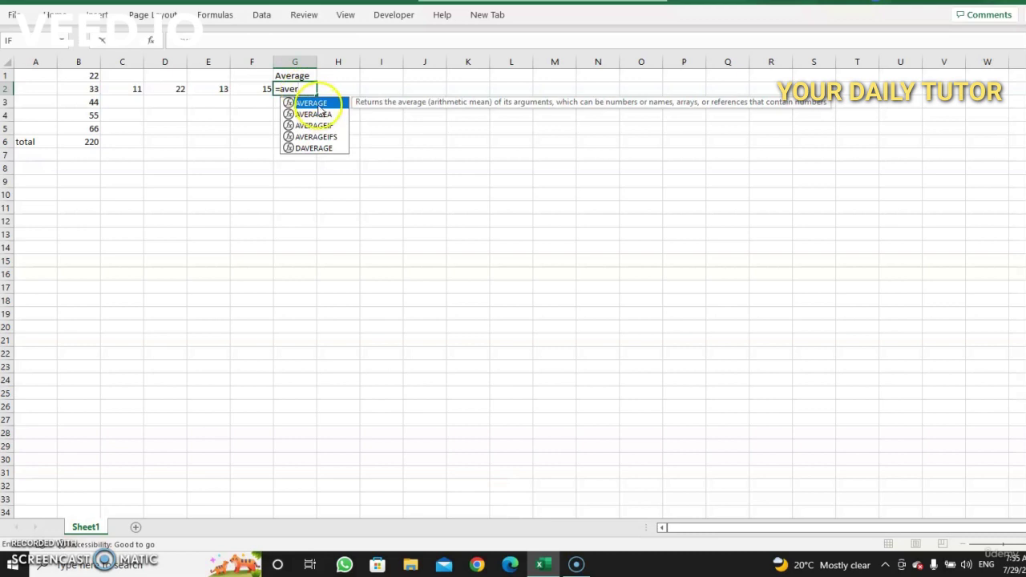
double_click(316, 103)
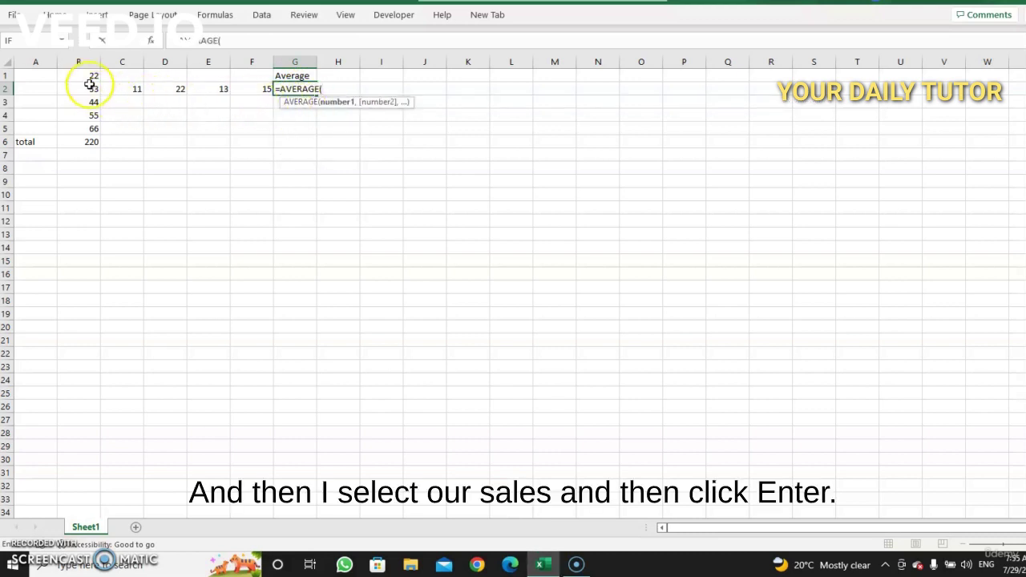
left_click_drag(90, 86, 259, 94)
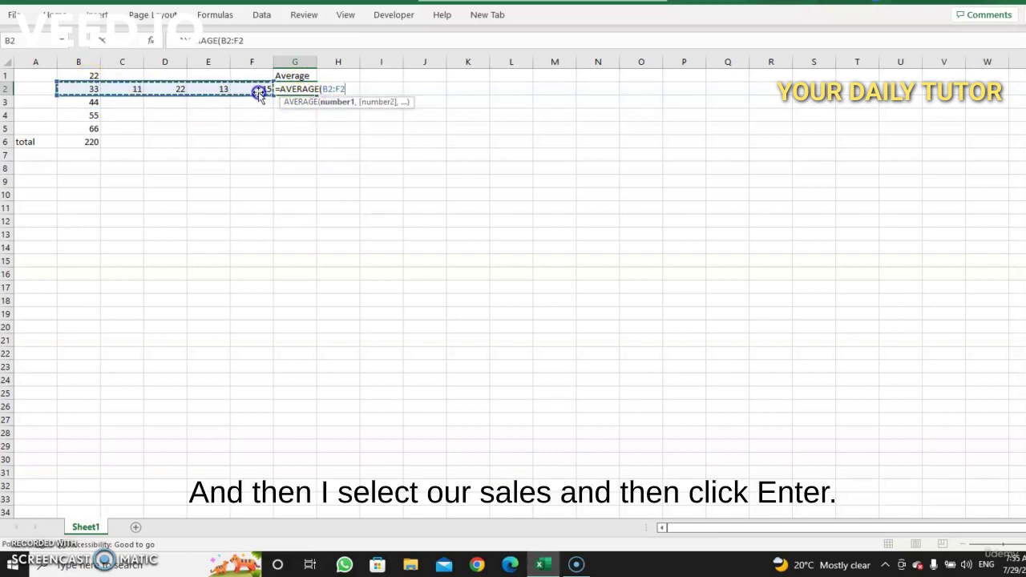
key("Return")
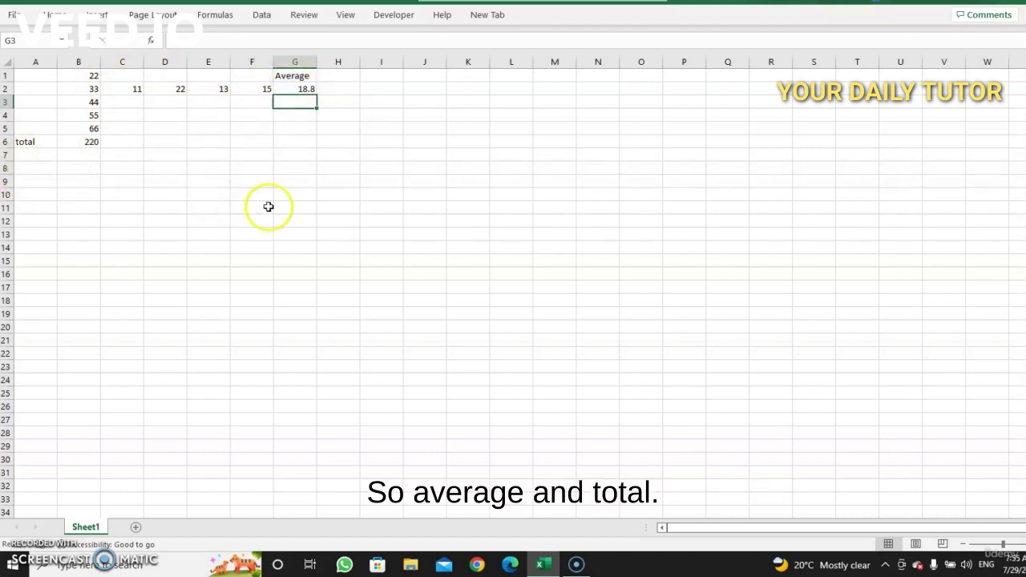
Edit G2's formula to the misspelled =AVRAGE(B2:F2) so it shows #NAME?
left_click(337, 224)
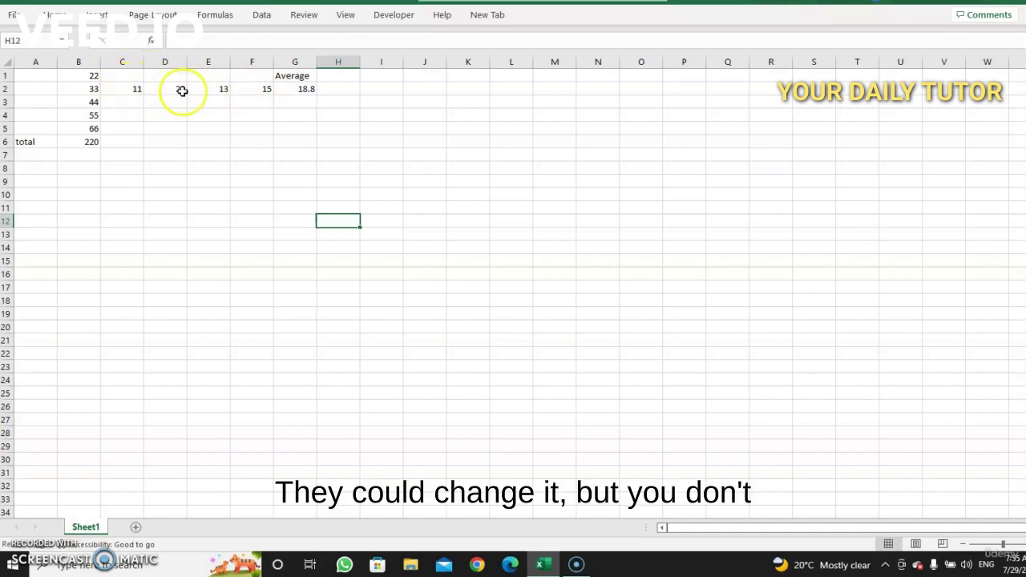
left_click(296, 88)
double_click(296, 88)
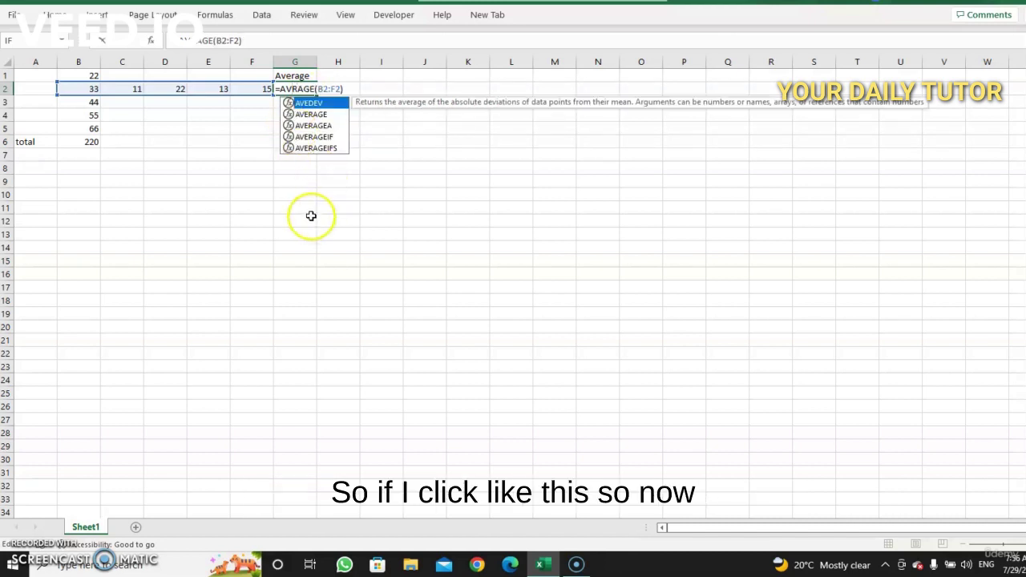
left_click(321, 238)
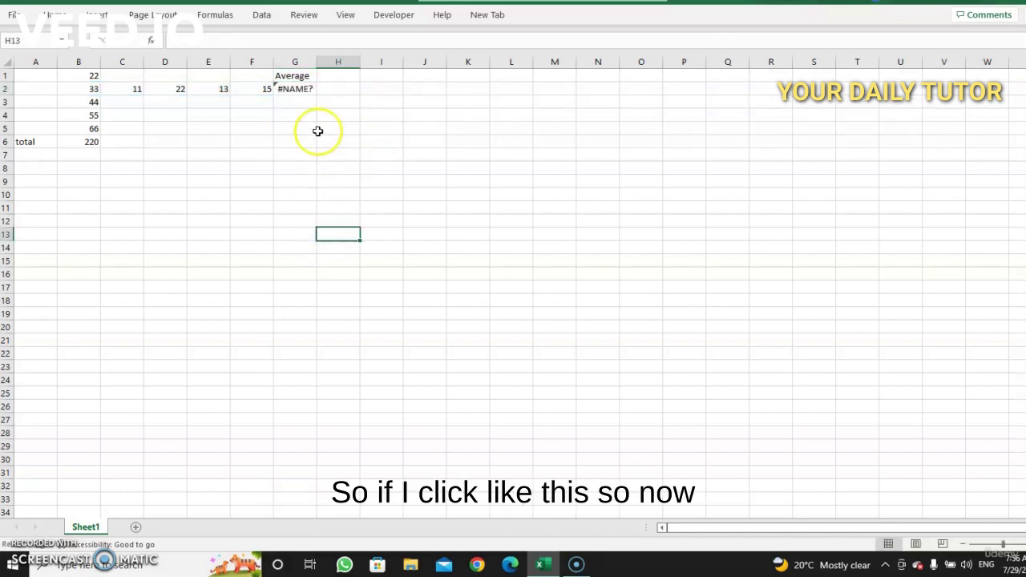
Replace G2's broken formula with =AVERAGE(B2:F2) so it shows 18.8 again
left_click(301, 78)
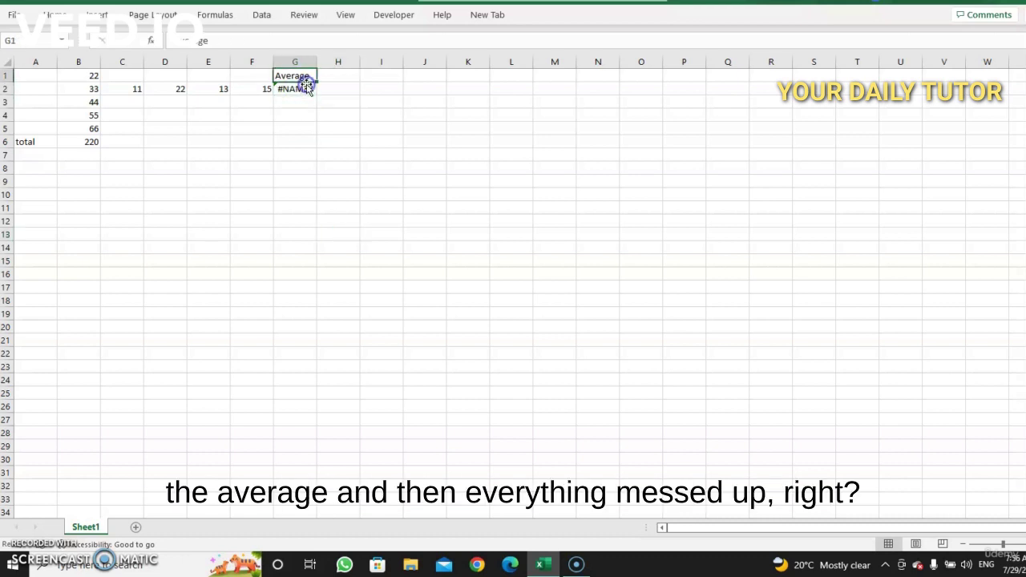
left_click(307, 86)
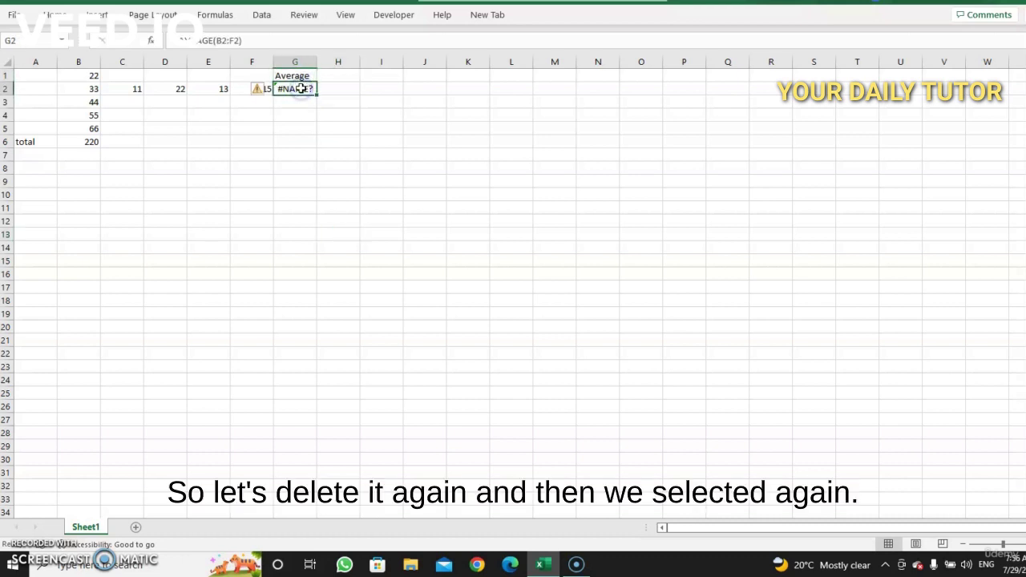
key("BackSpace")
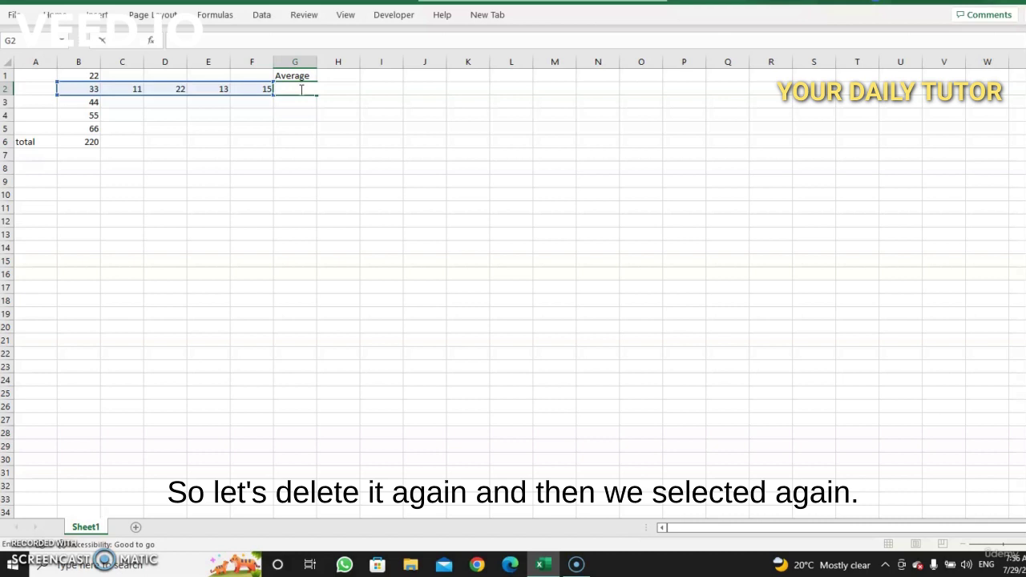
type("=ave")
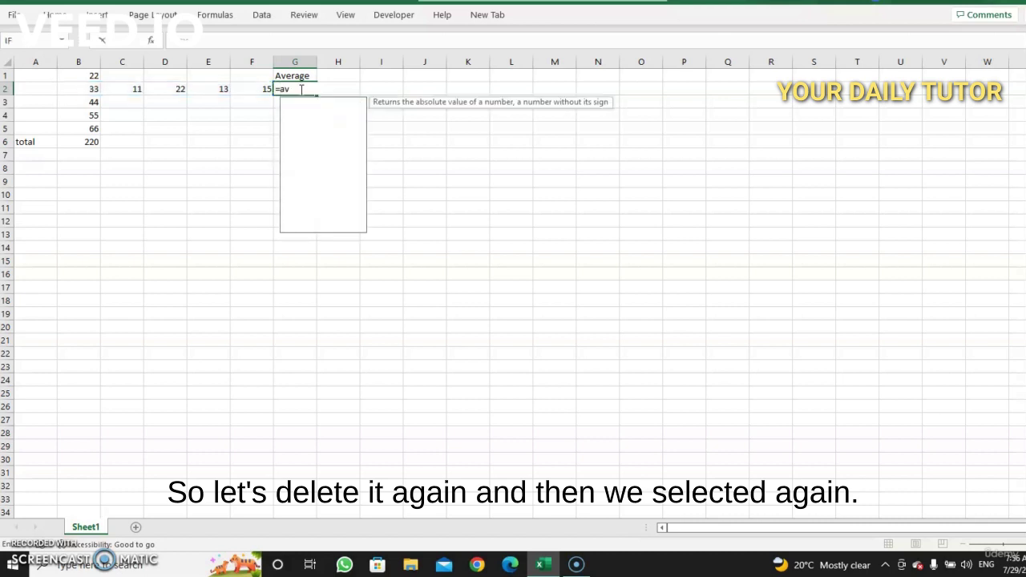
double_click(316, 115)
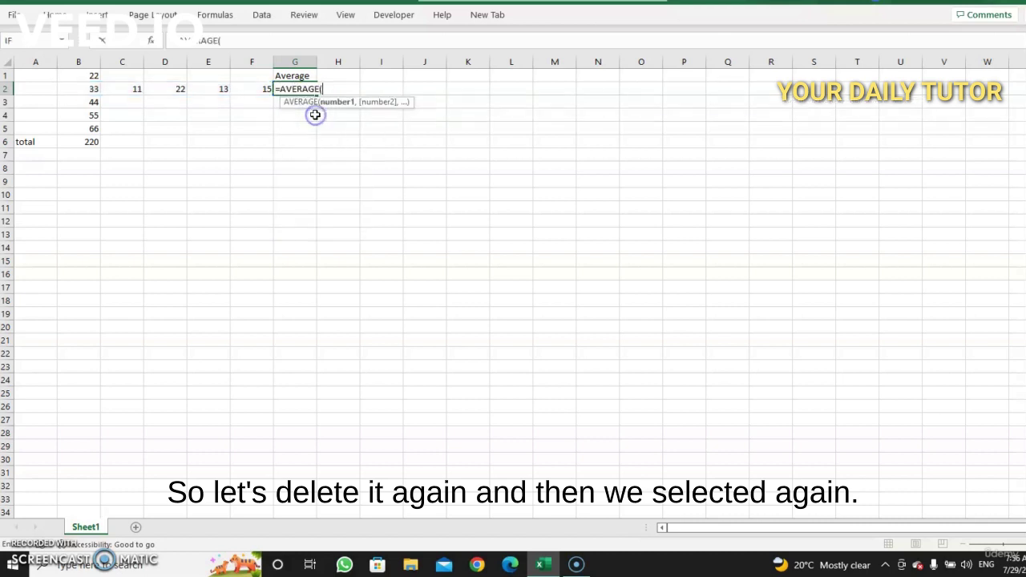
left_click(89, 90)
left_click_drag(88, 90, 245, 96)
key("Return")
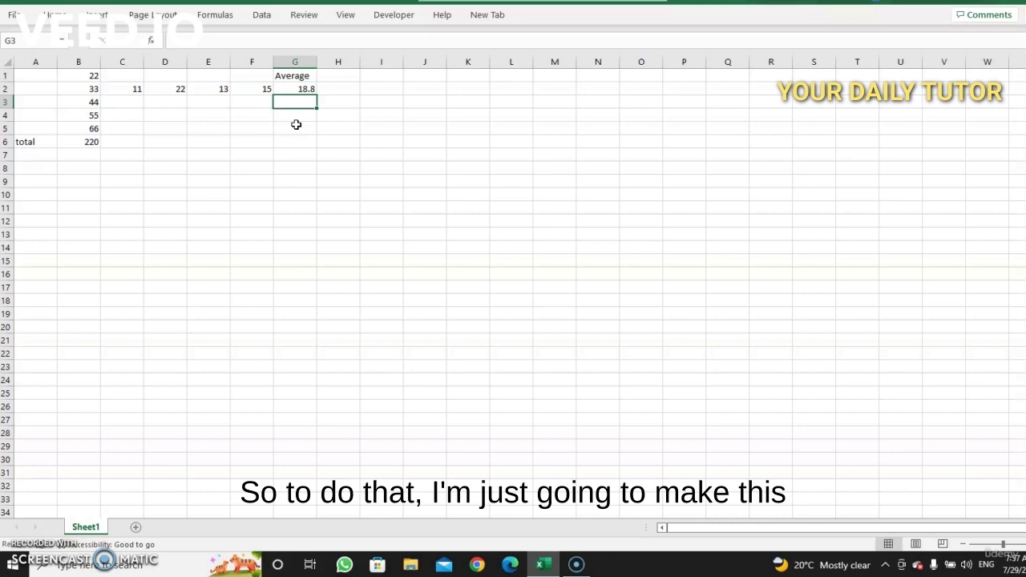
Give the total label in A6 and the Average heading in G1 a yellow fill
left_click(36, 141)
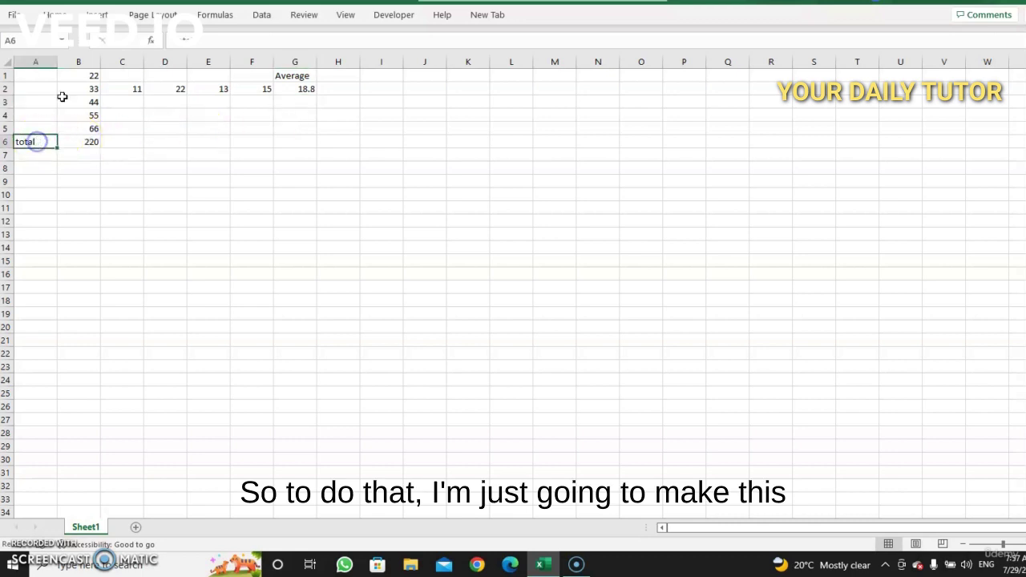
left_click(53, 14)
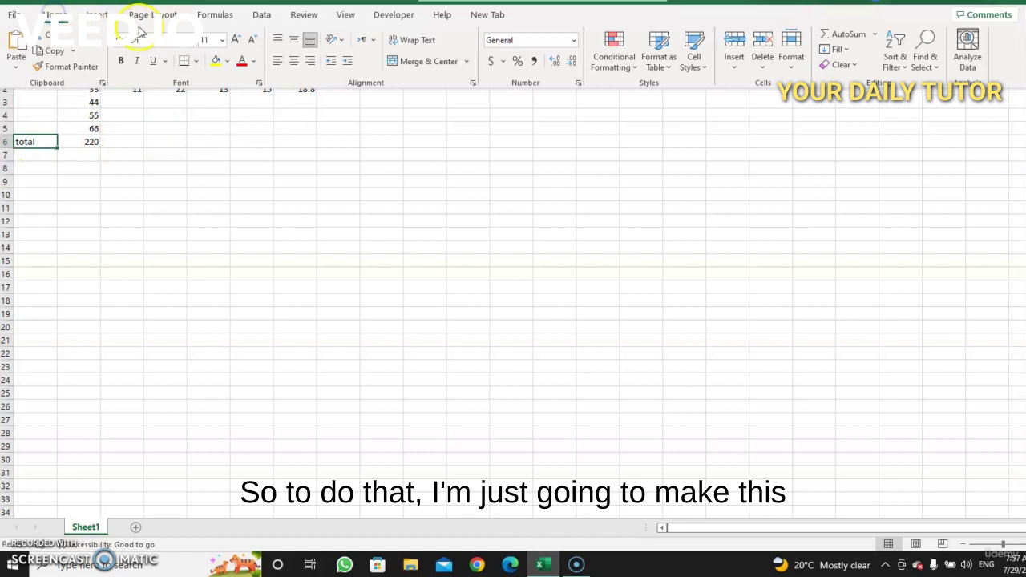
left_click(216, 62)
left_click(229, 198)
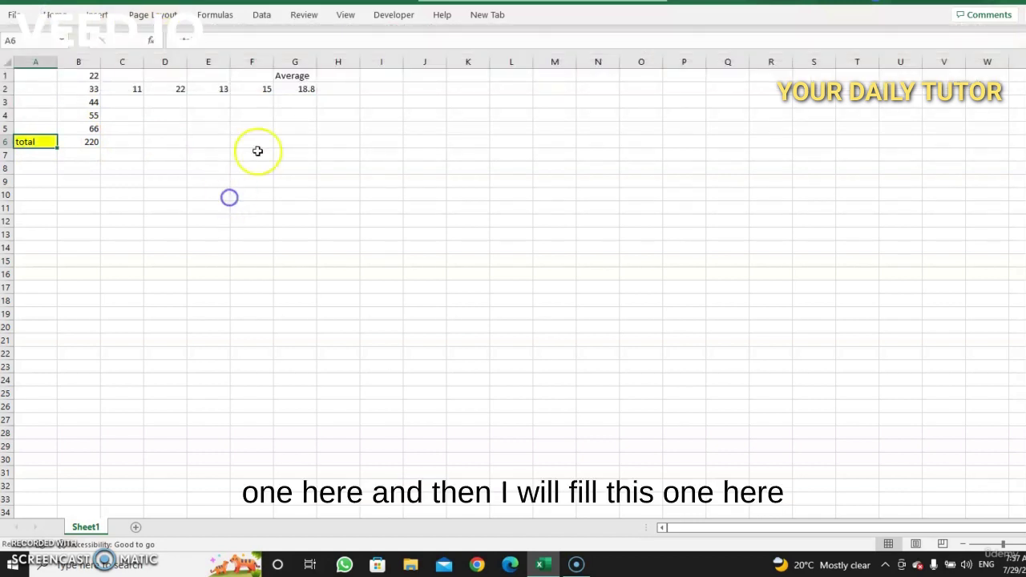
left_click(297, 77)
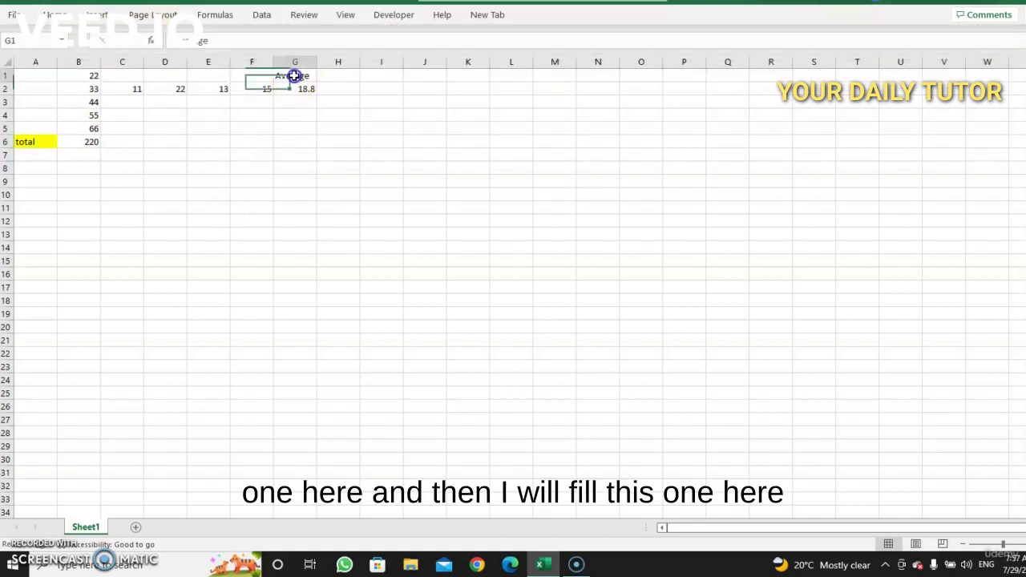
left_click(55, 14)
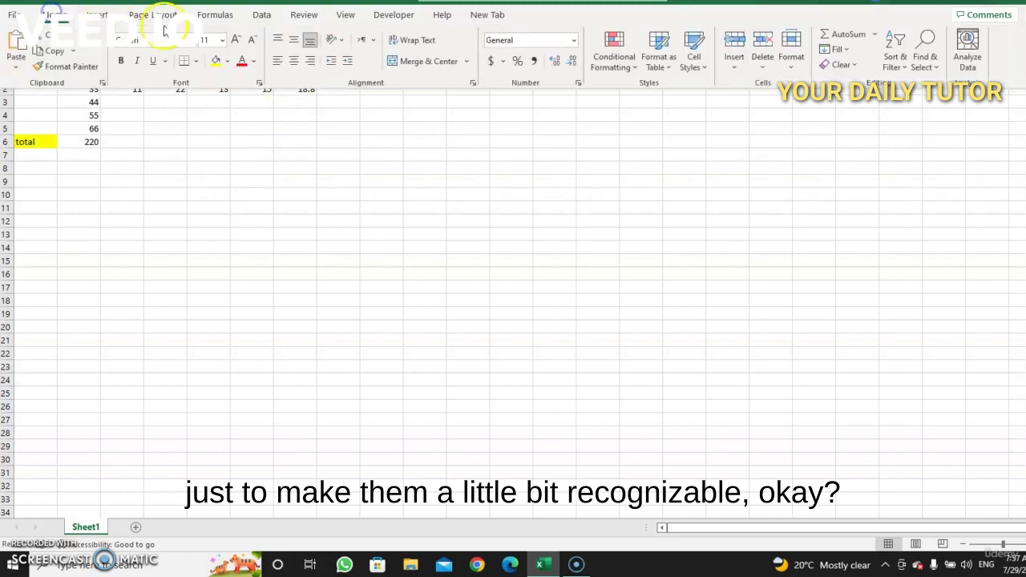
left_click(217, 61)
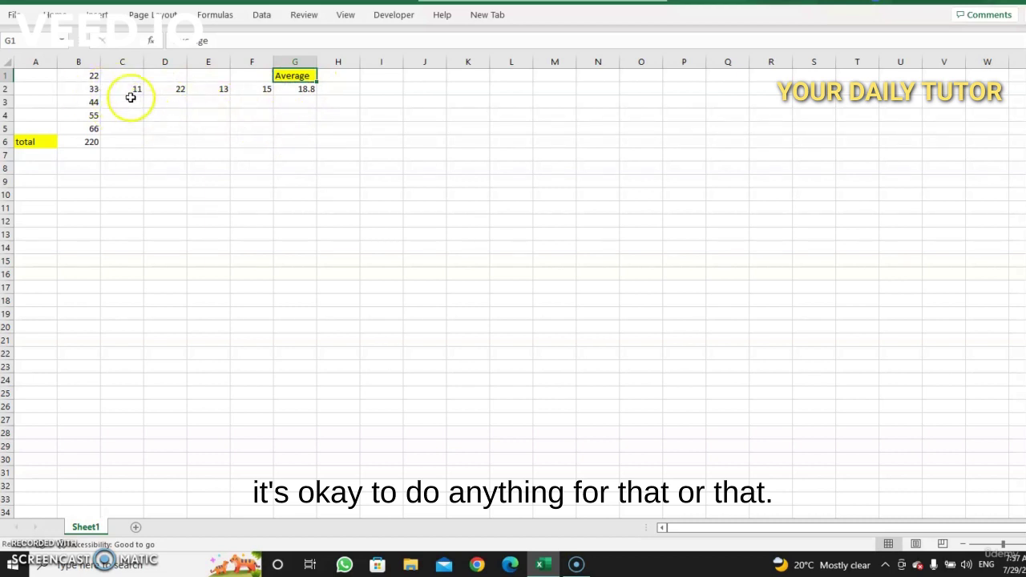
Select all constant-value cells using Home > Find & Select > Constants
left_click(64, 21)
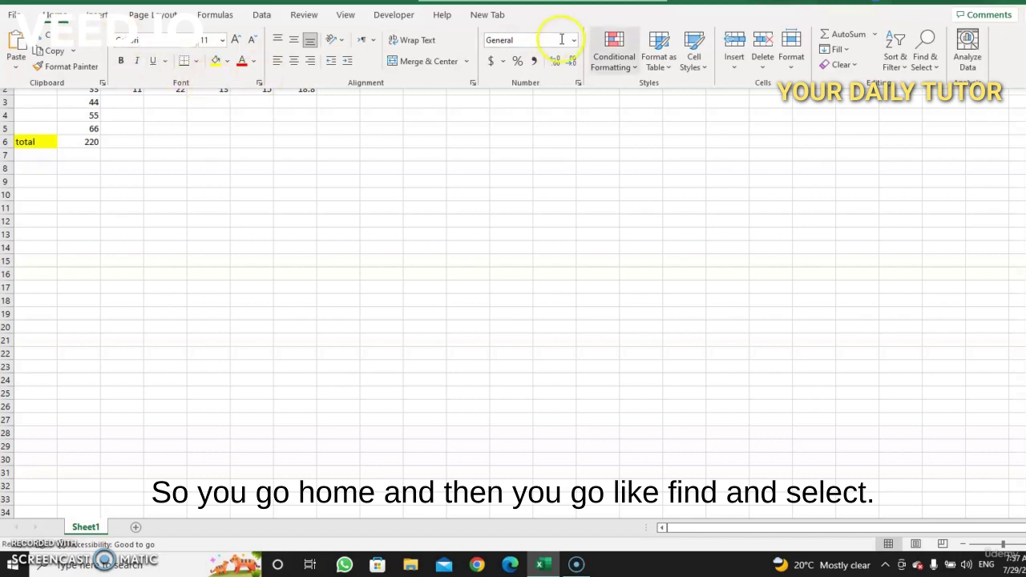
left_click(922, 56)
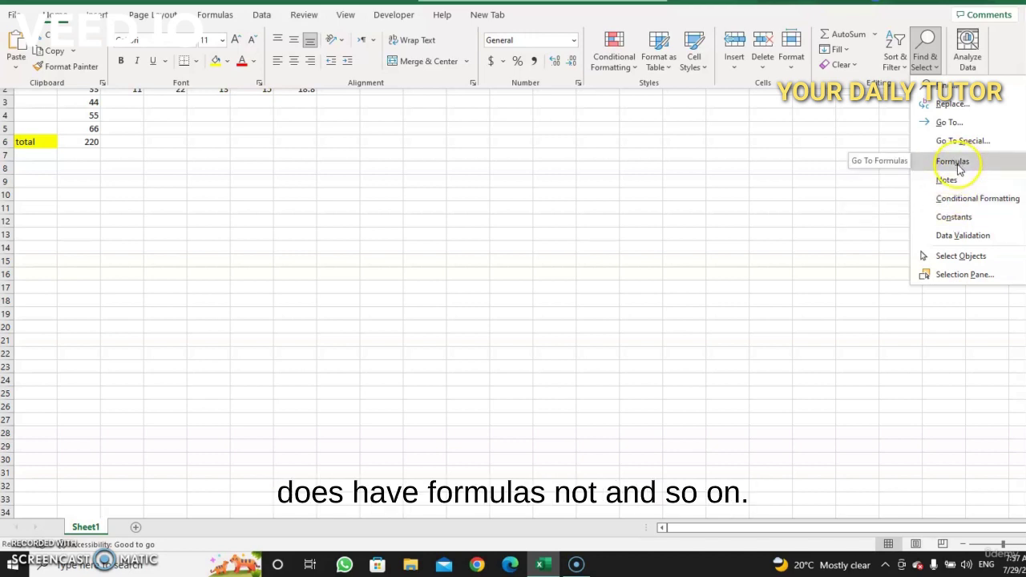
left_click(954, 217)
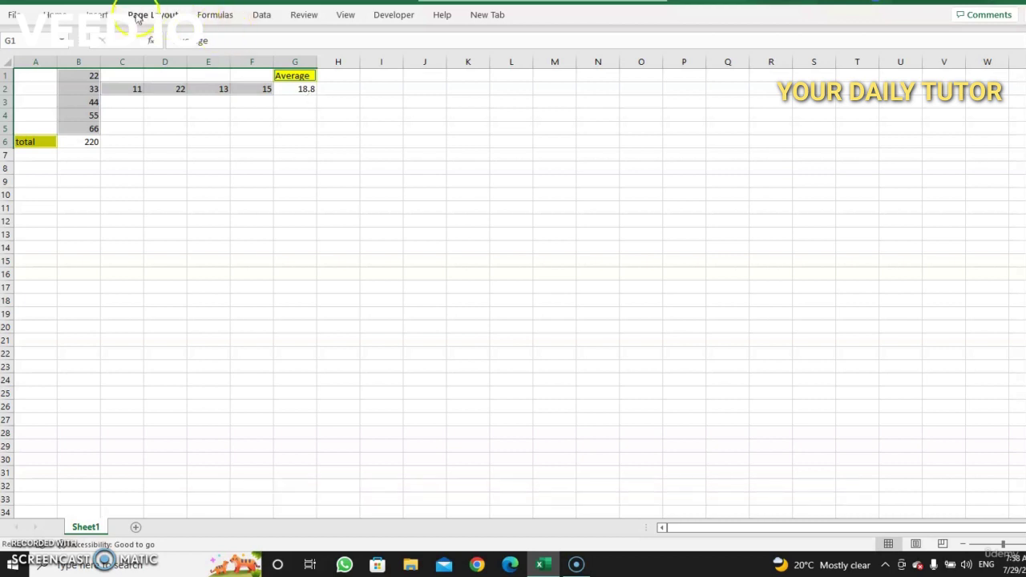
left_click(60, 16)
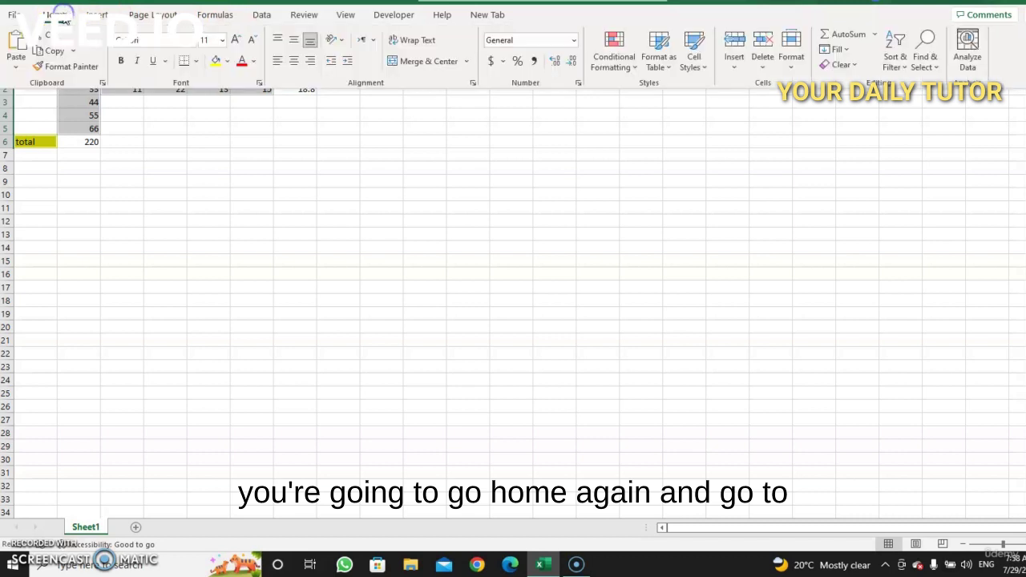
Clear the Locked option on Format Cells' Protection tab for the selected constants
left_click(259, 83)
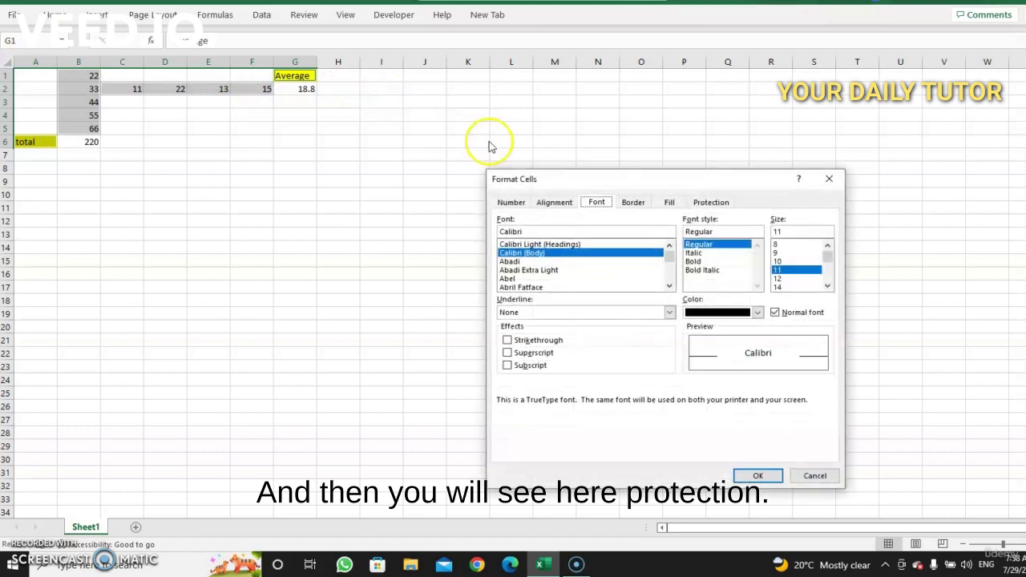
left_click(702, 205)
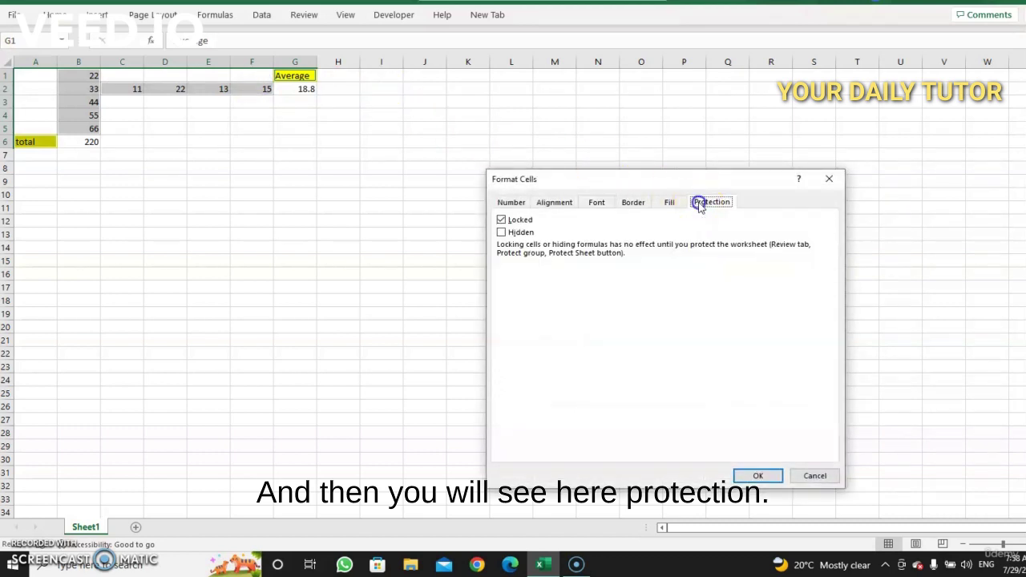
left_click(499, 219)
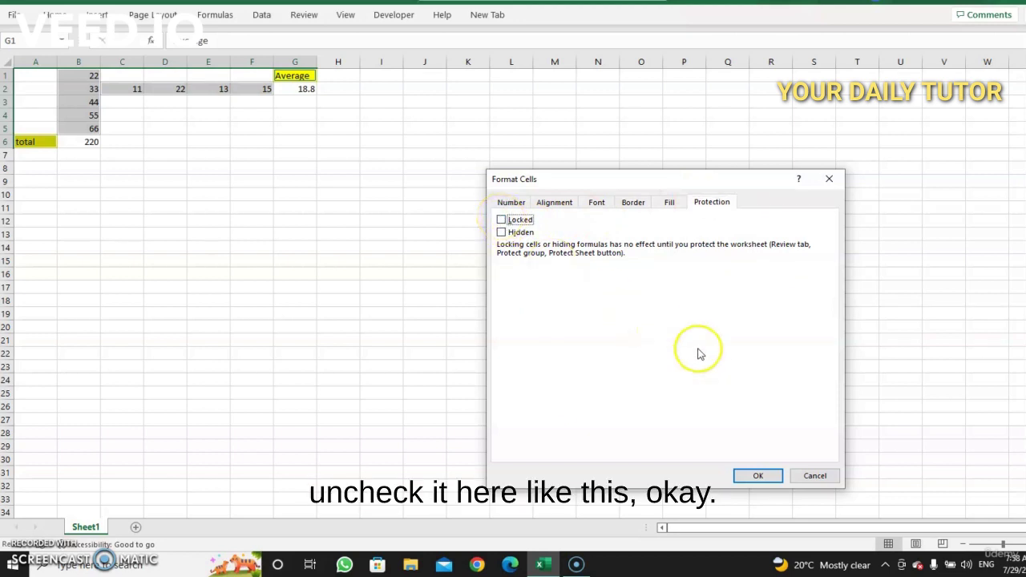
left_click(762, 475)
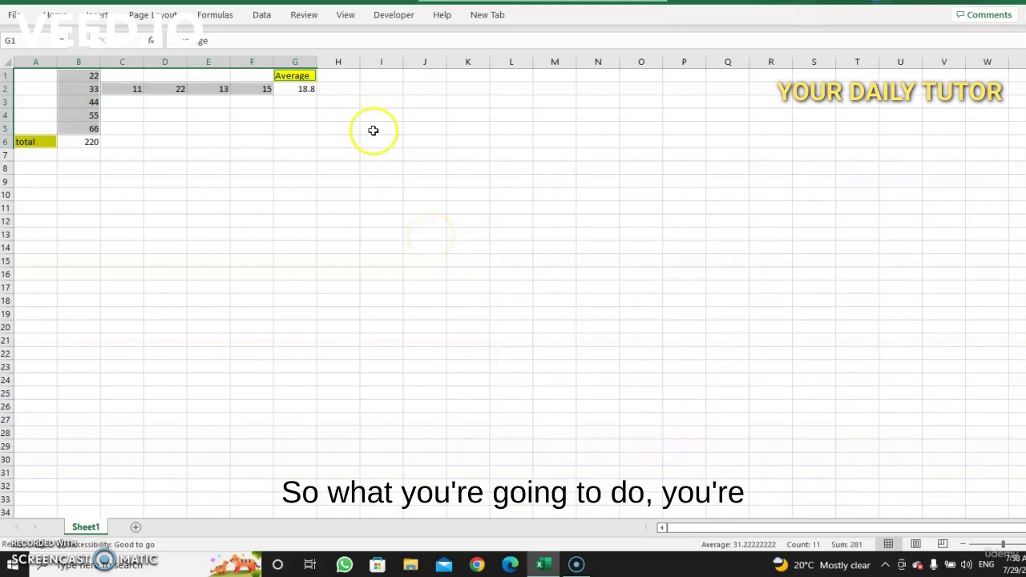
Browse the ribbon tabs, ending on the Review tab
left_click(346, 16)
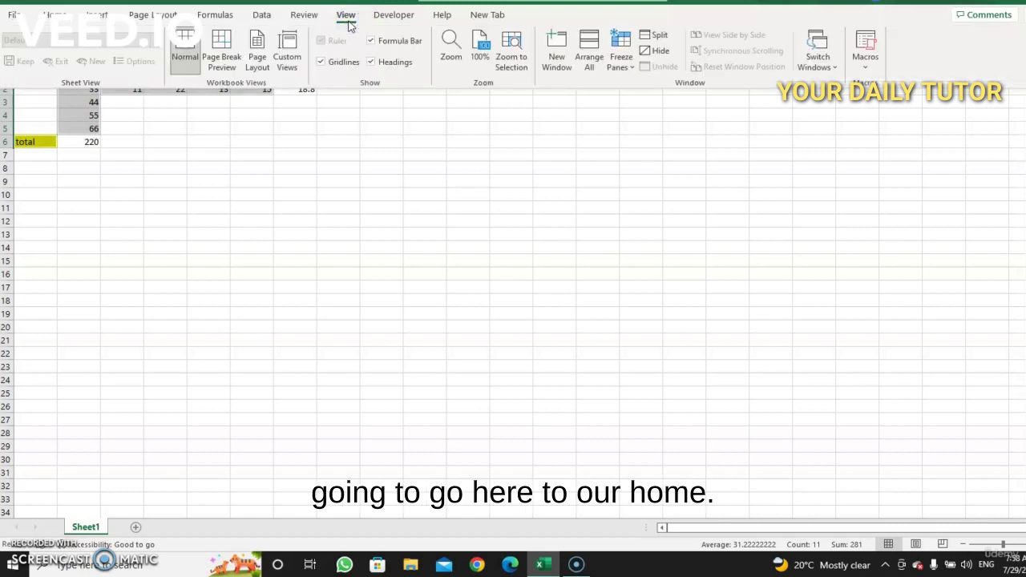
left_click(58, 19)
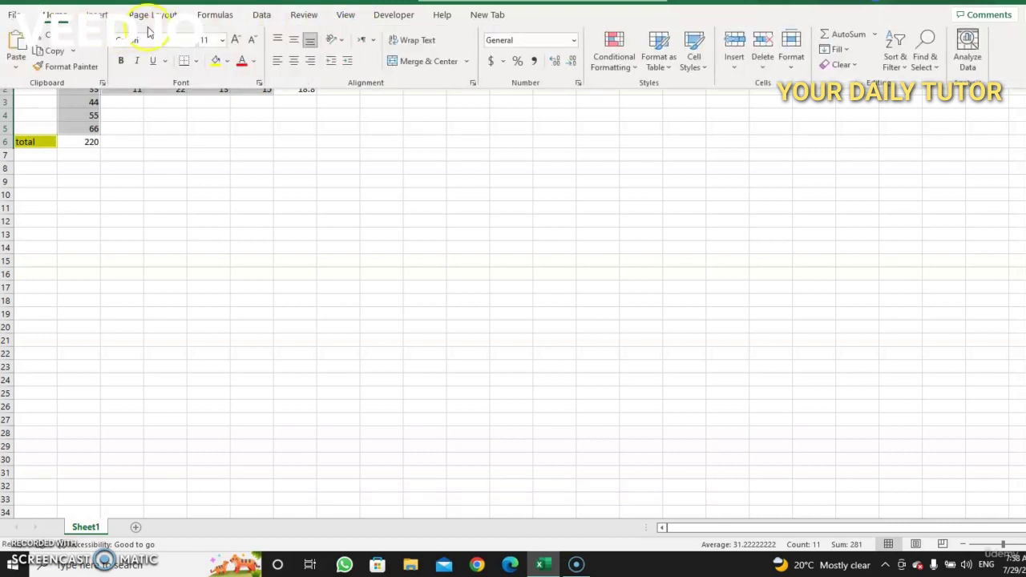
left_click(215, 16)
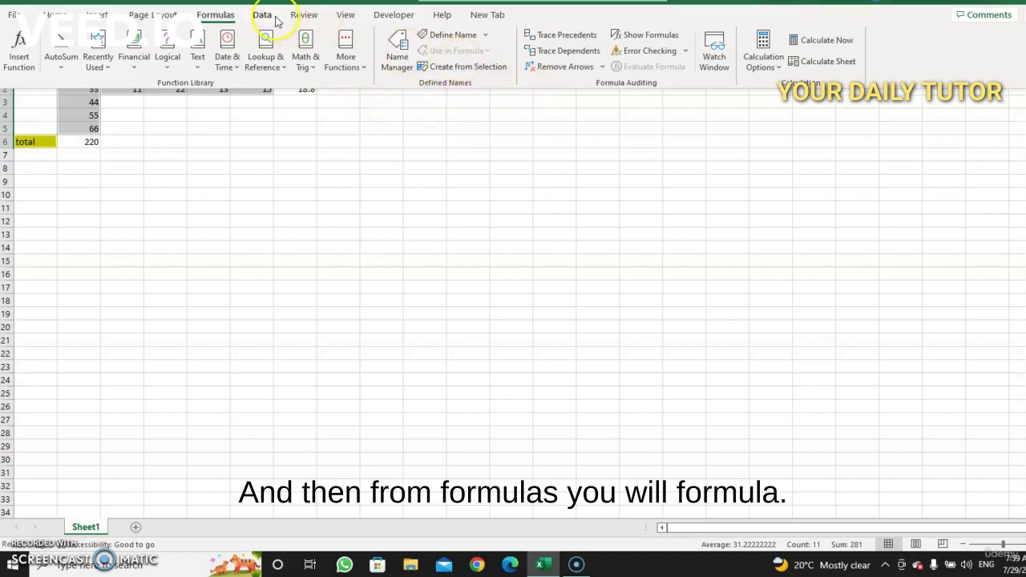
left_click(344, 16)
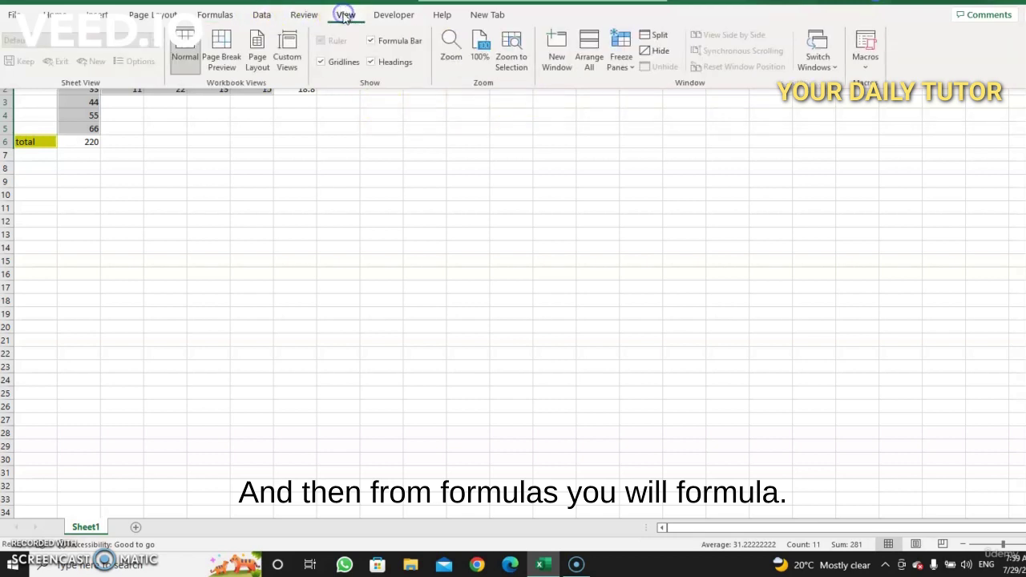
left_click(265, 16)
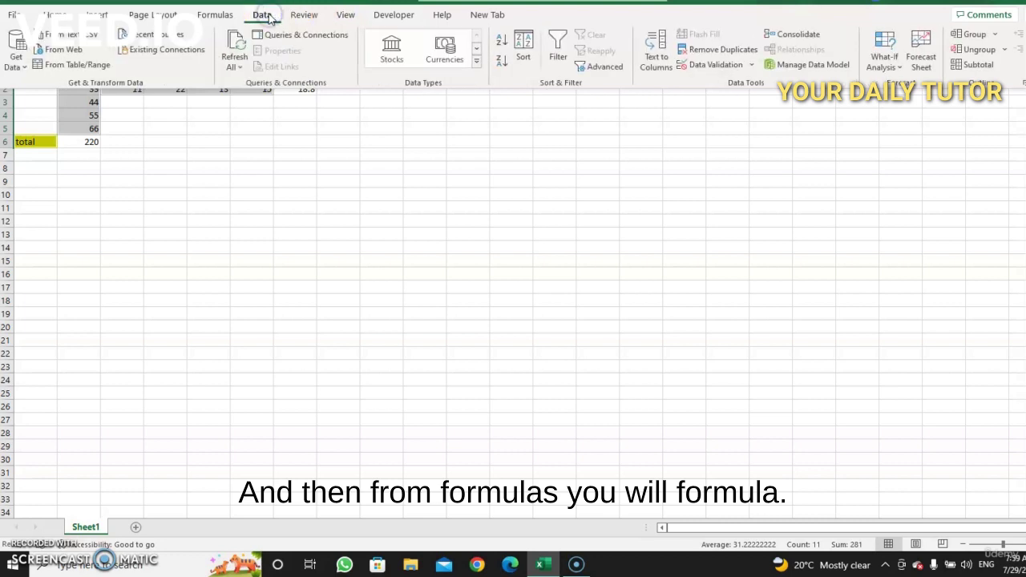
left_click(235, 17)
left_click(62, 22)
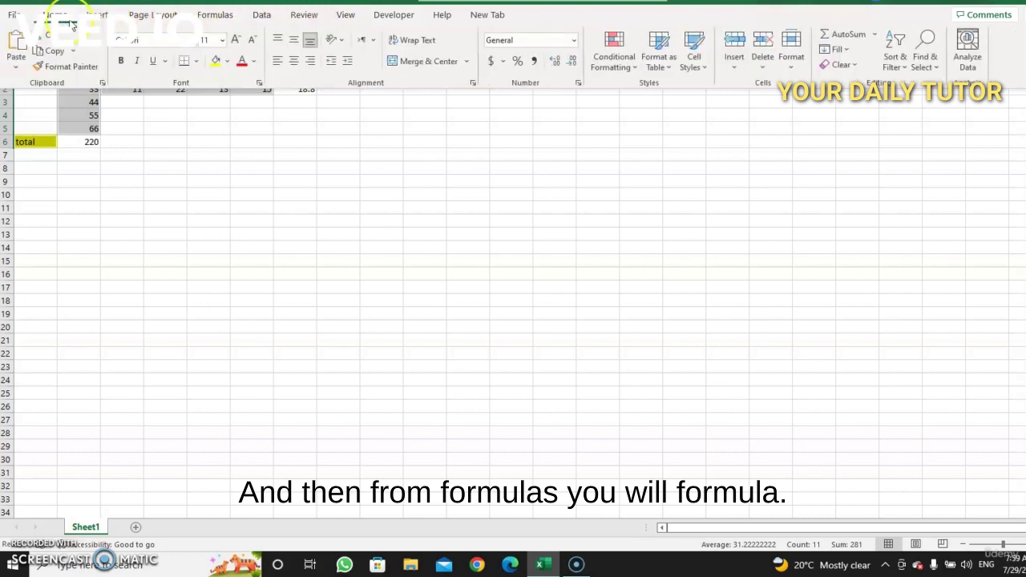
left_click(215, 17)
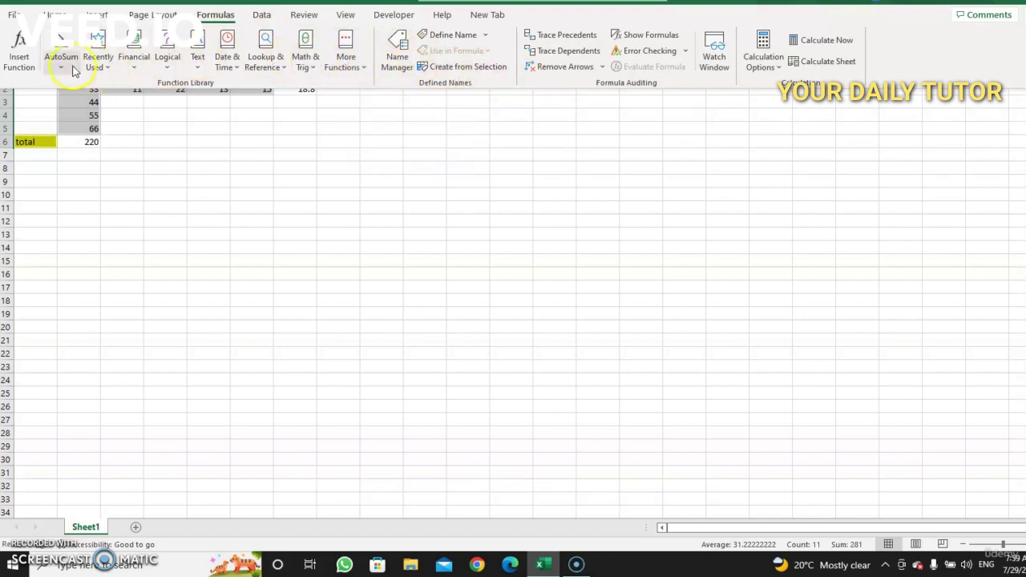
left_click(348, 15)
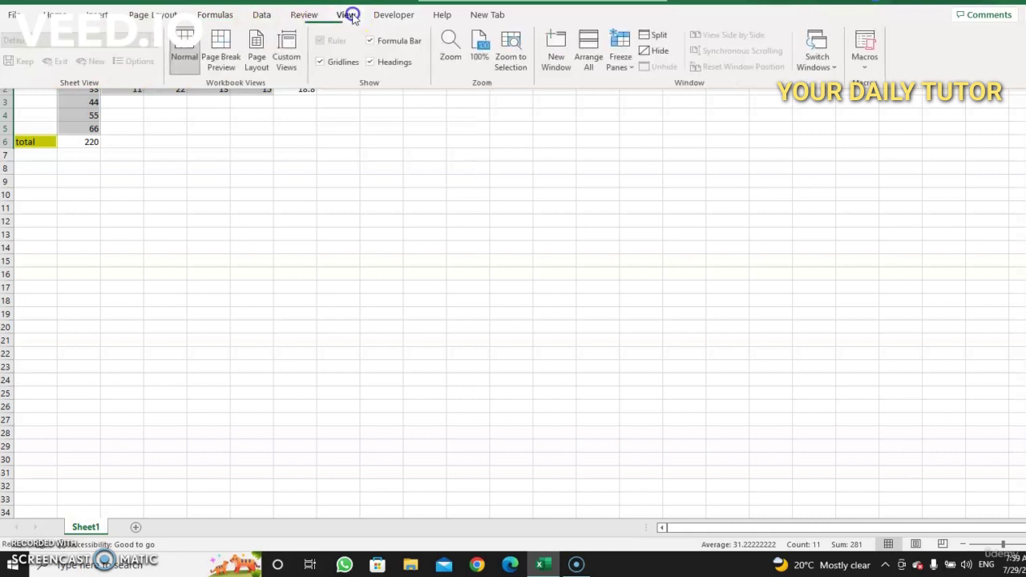
left_click(305, 16)
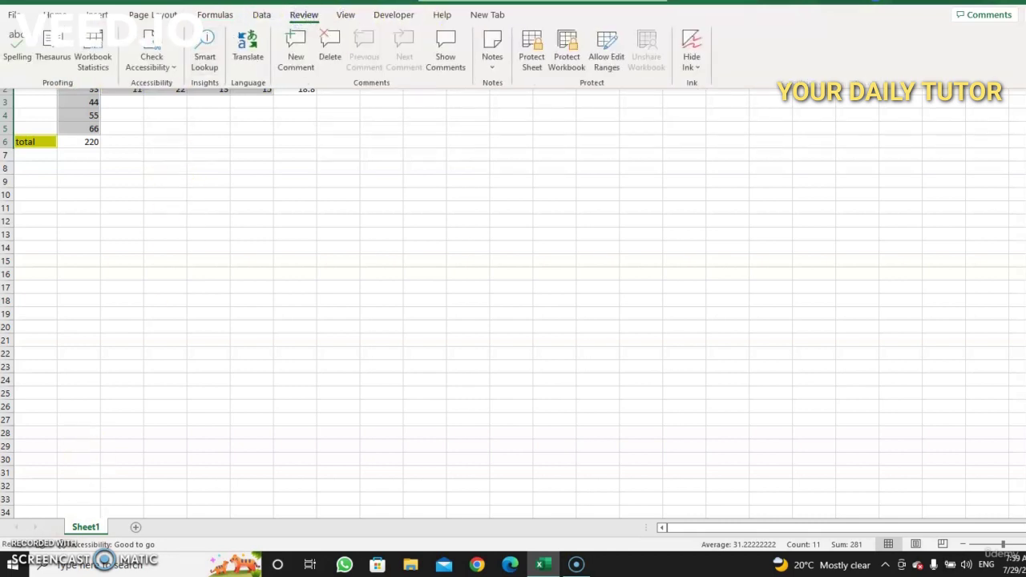
Protect Sheet1 with no password, allowing only selection of locked and unlocked cells
left_click(227, 282)
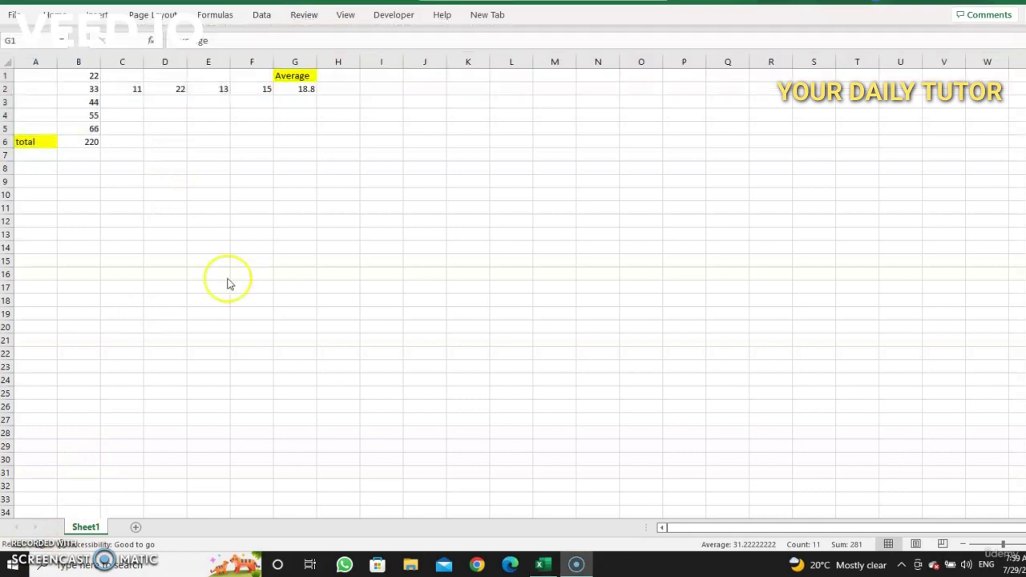
left_click(304, 16)
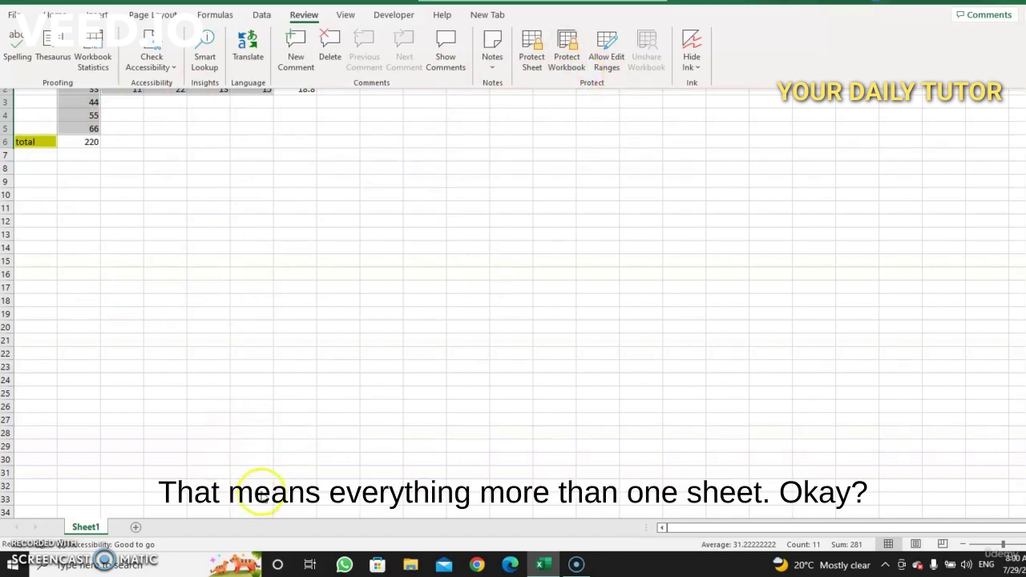
left_click(532, 47)
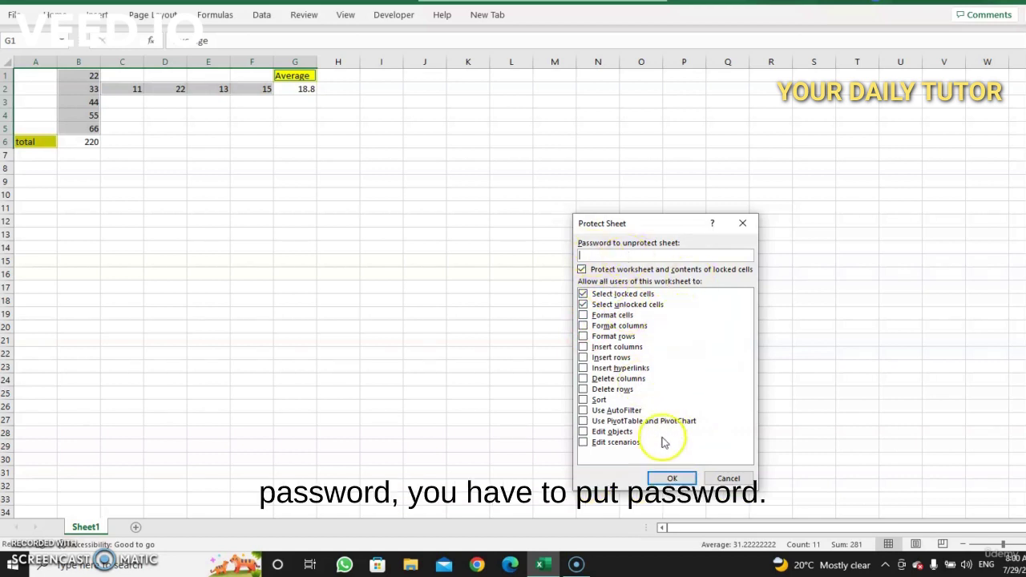
left_click(672, 481)
Change D2 from 22 to 33 so the average becomes 21, then confirm G2 refuses editing
left_click(467, 292)
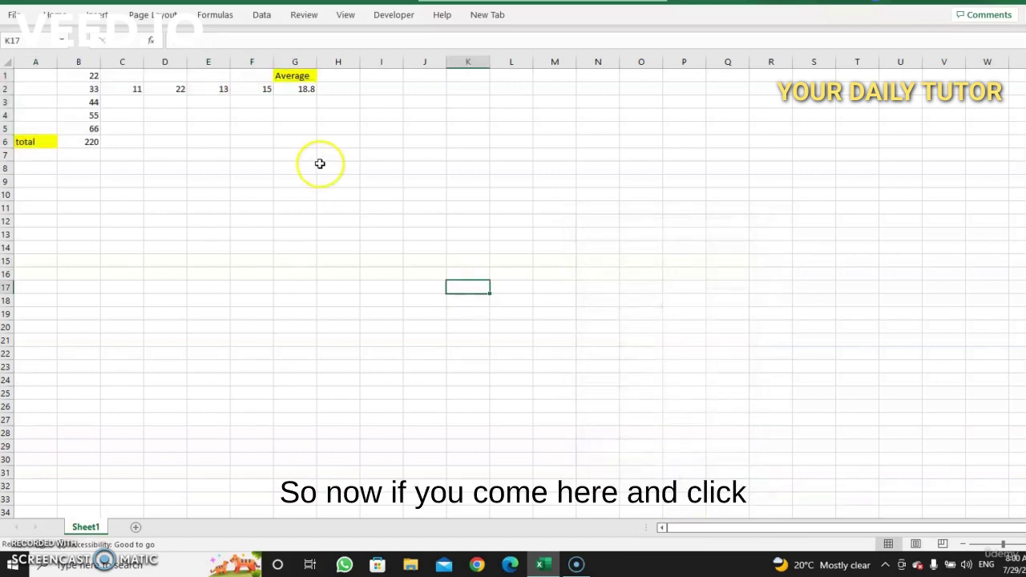
double_click(166, 88)
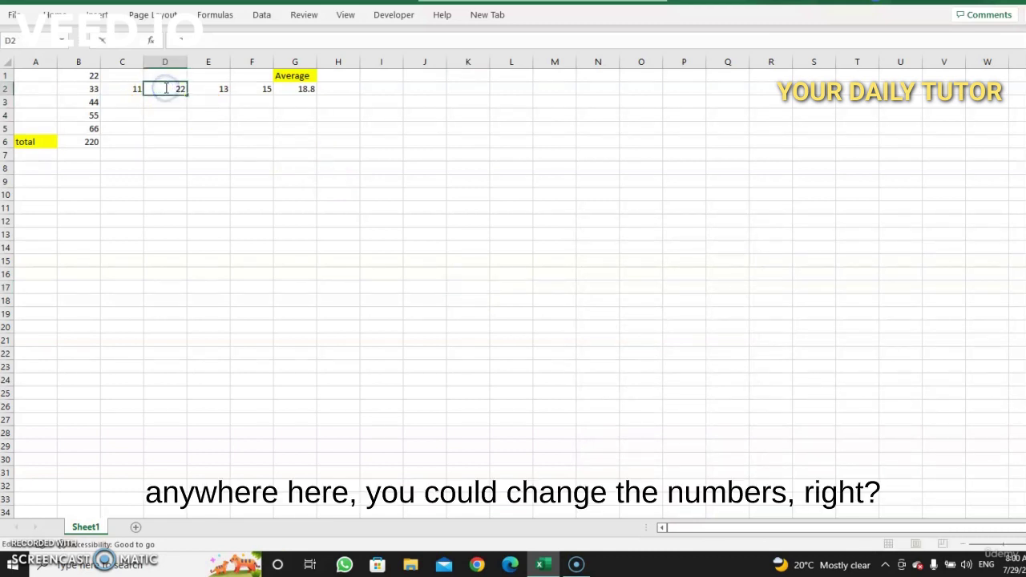
double_click(182, 88)
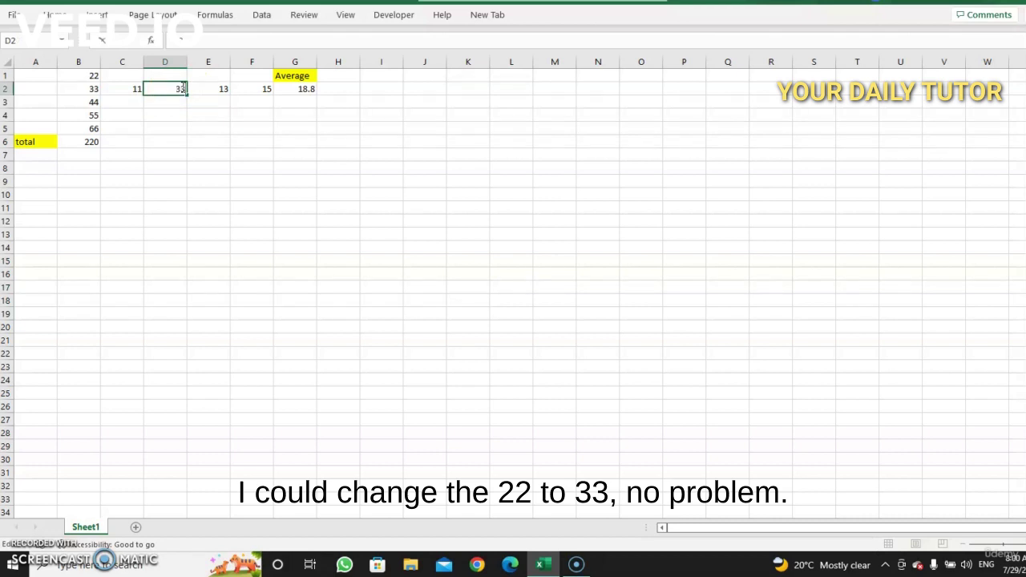
left_click(201, 153)
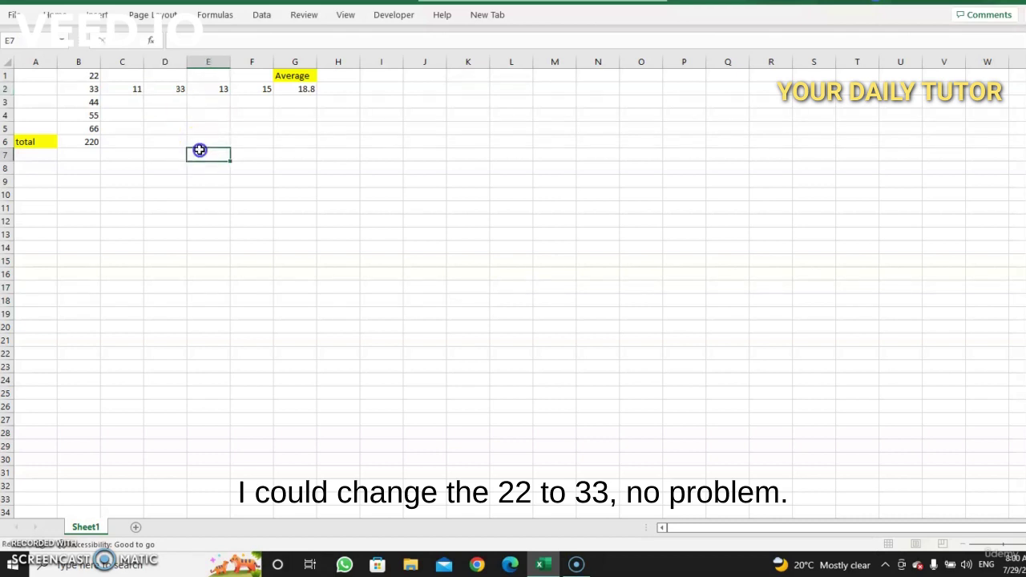
left_click(305, 92)
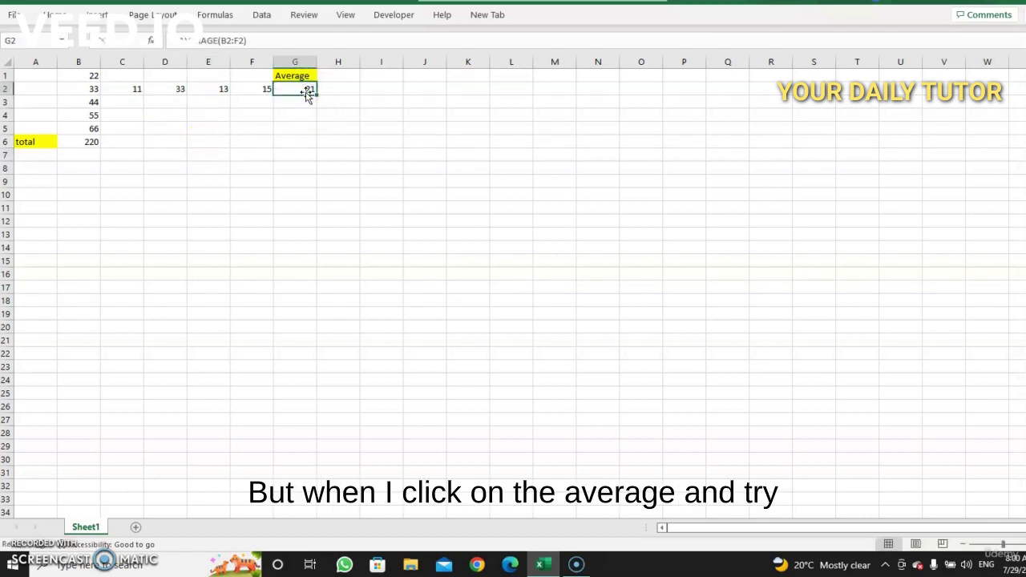
double_click(309, 93)
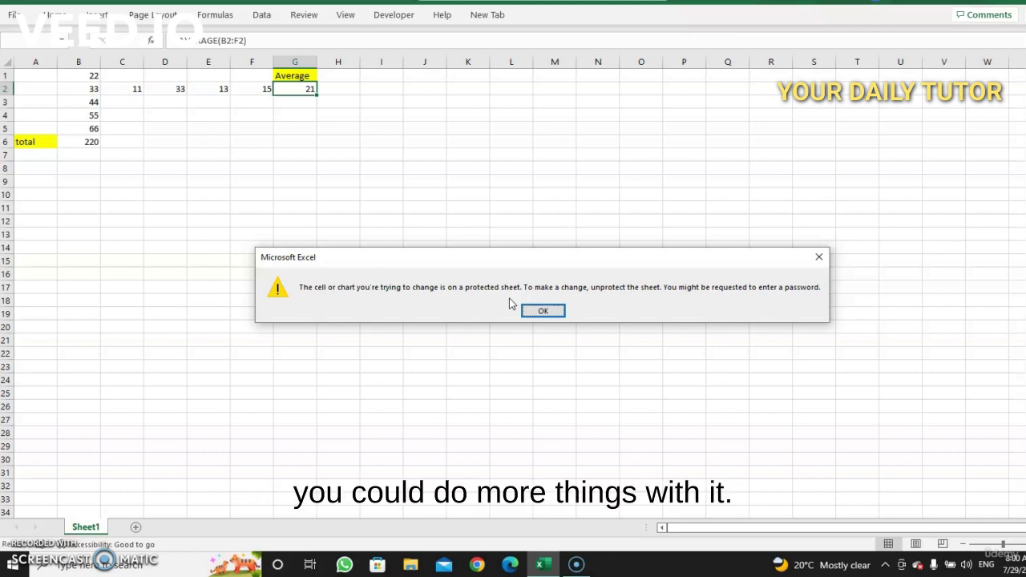
Dismiss the protected-sheet warning and select all constant cells via Find & Select > Constants
left_click(552, 310)
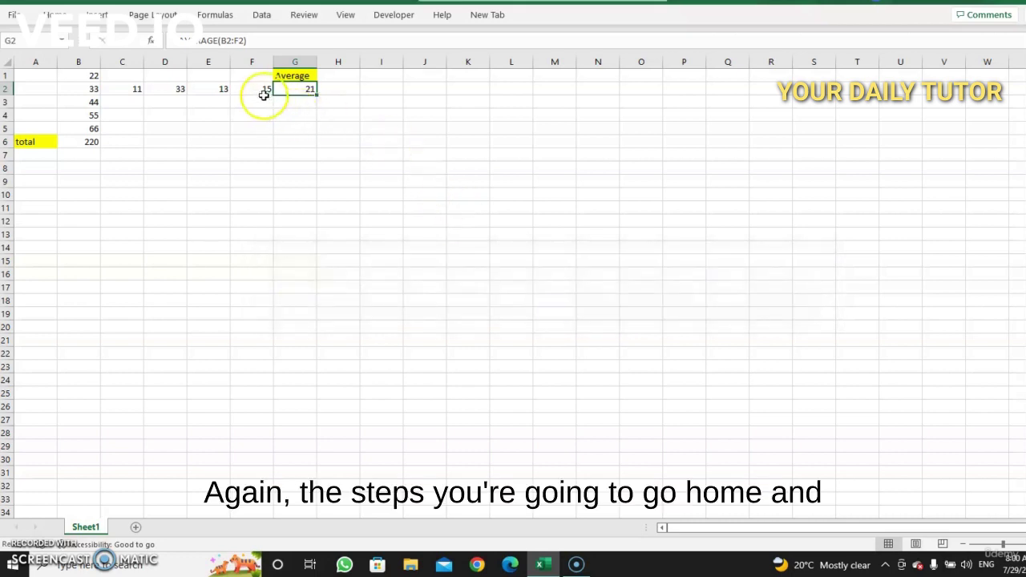
left_click(90, 91)
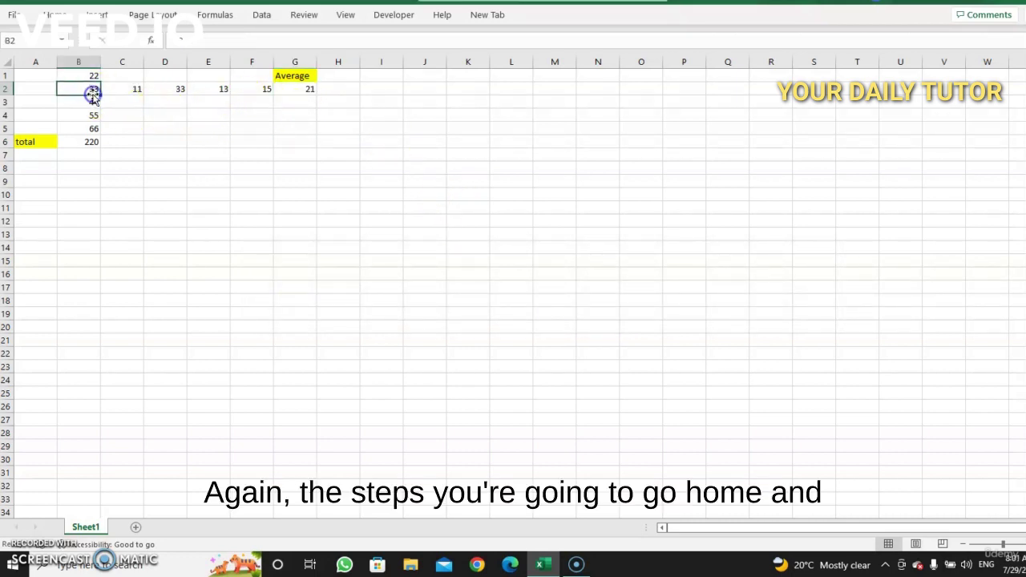
left_click(63, 17)
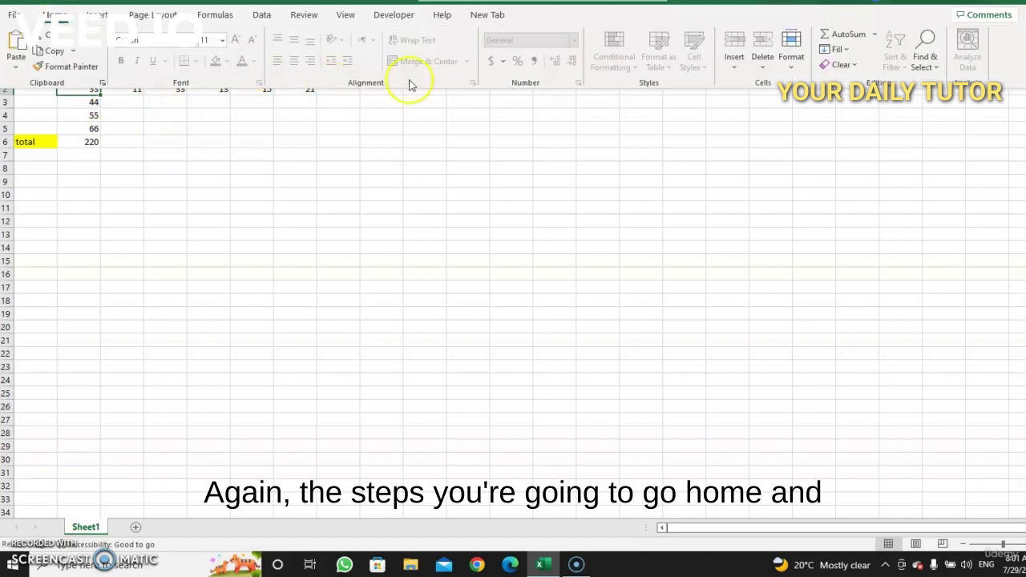
left_click(925, 50)
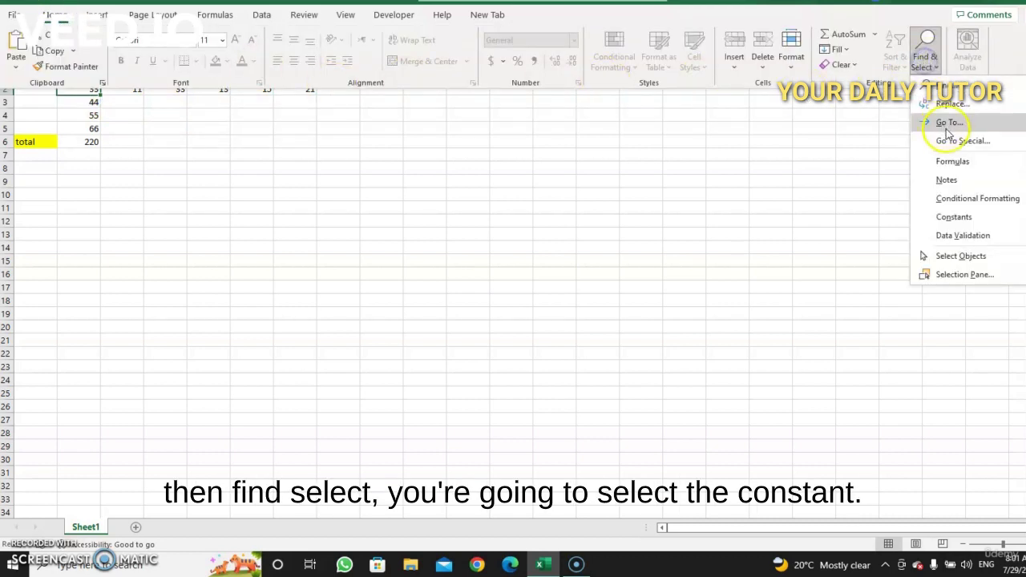
left_click(717, 233)
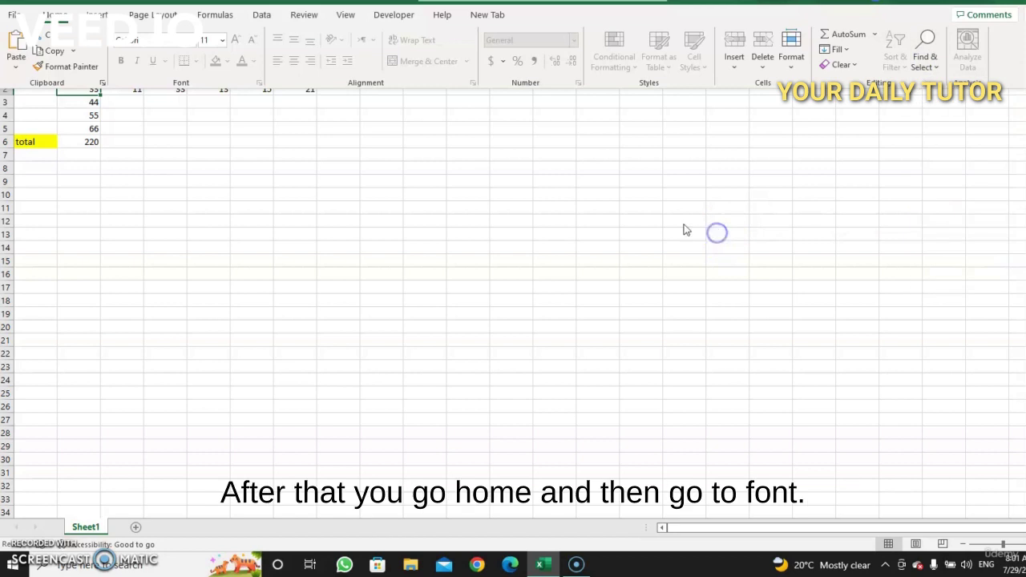
Select cell C2 and check that Font formatting stays unavailable while the sheet is protected
left_click(286, 190)
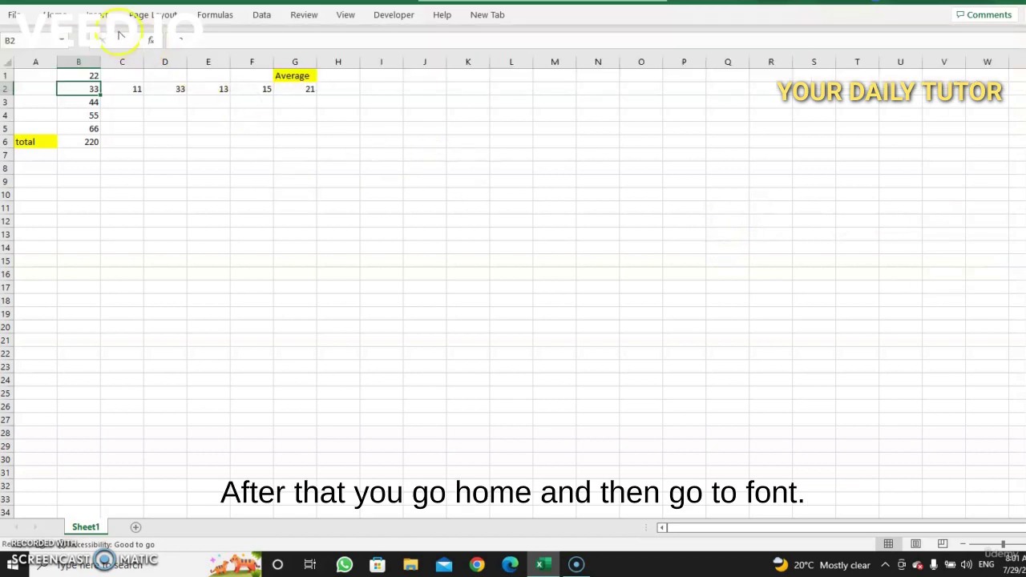
left_click(67, 15)
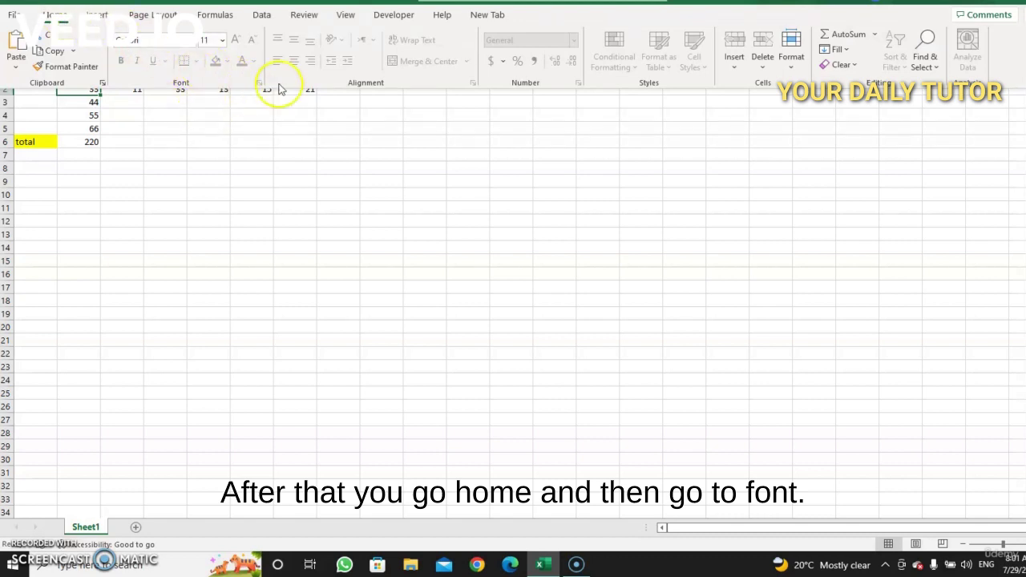
left_click(195, 120)
left_click(131, 86)
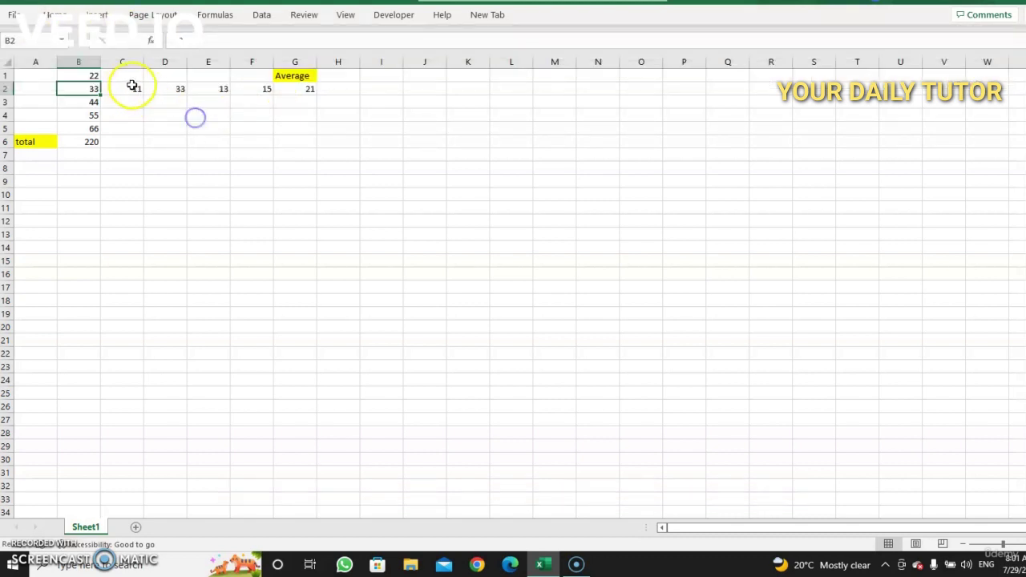
left_click(53, 15)
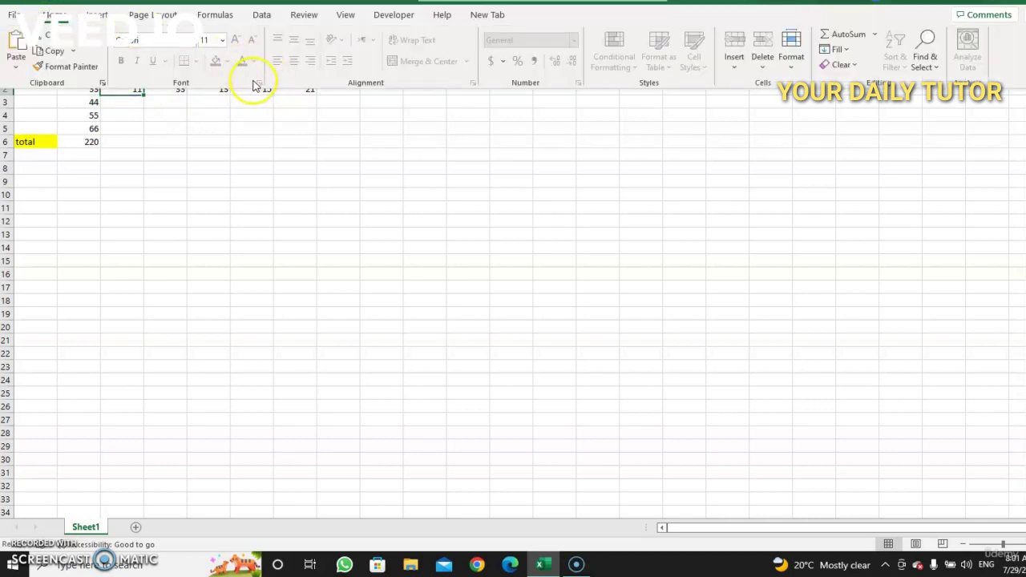
left_click(238, 135)
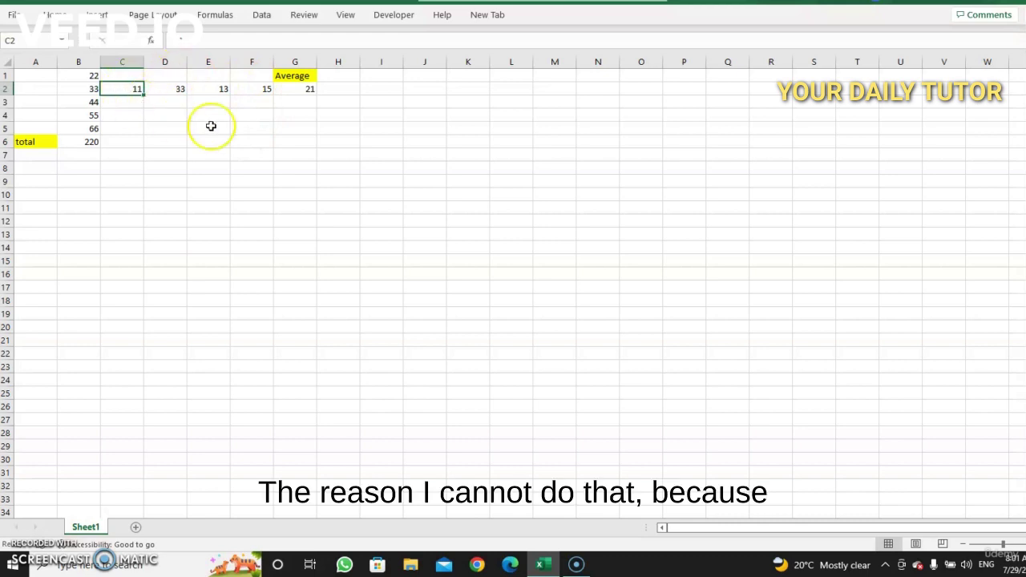
left_click(55, 14)
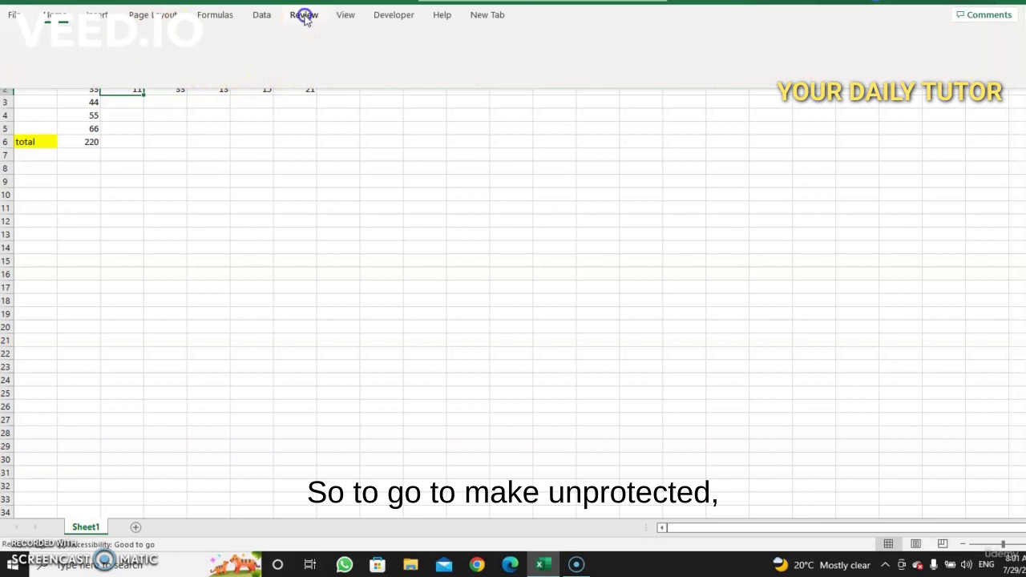
Unprotect the worksheet from the Review commands
left_click(304, 16)
left_click(529, 69)
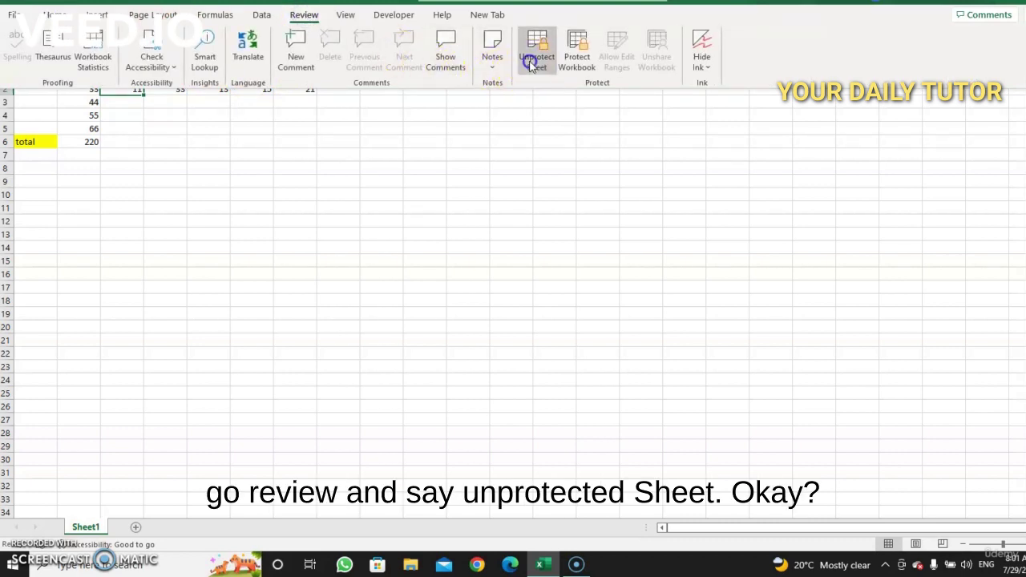
left_click(378, 202)
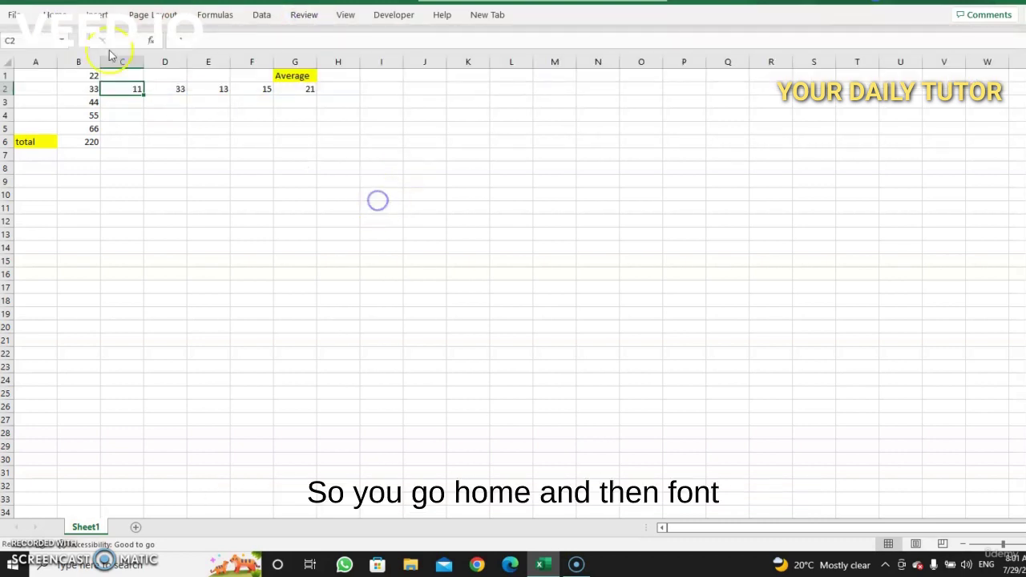
Turn on Locked under Protection in the Format Cells dialog, then close it
left_click(58, 14)
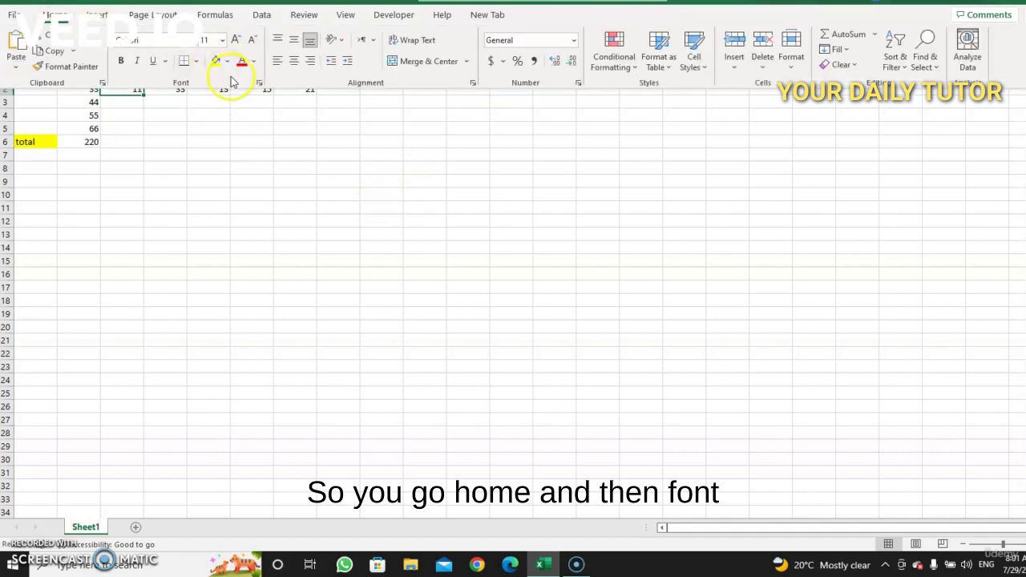
left_click(260, 85)
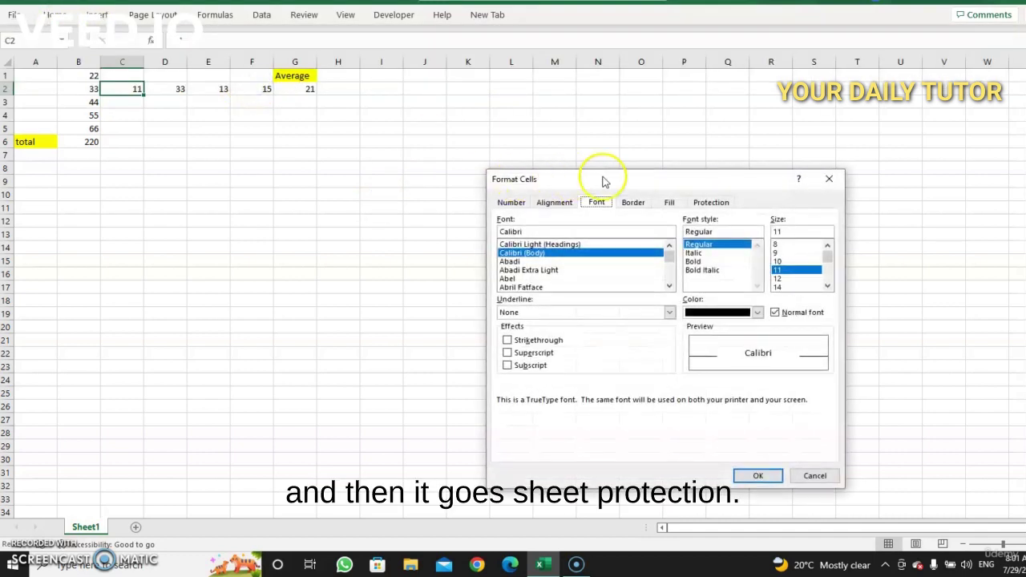
left_click(713, 202)
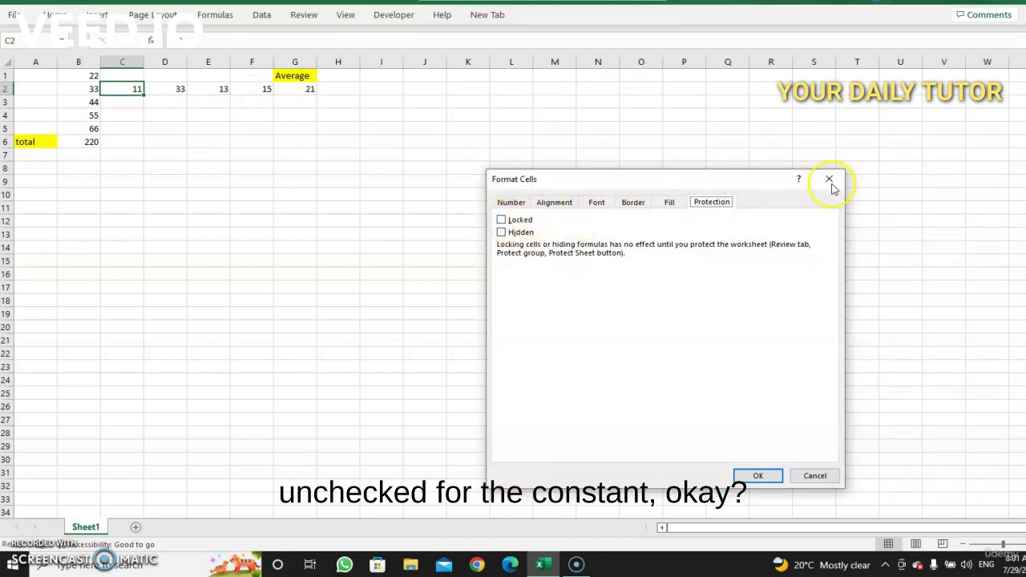
left_click(503, 220)
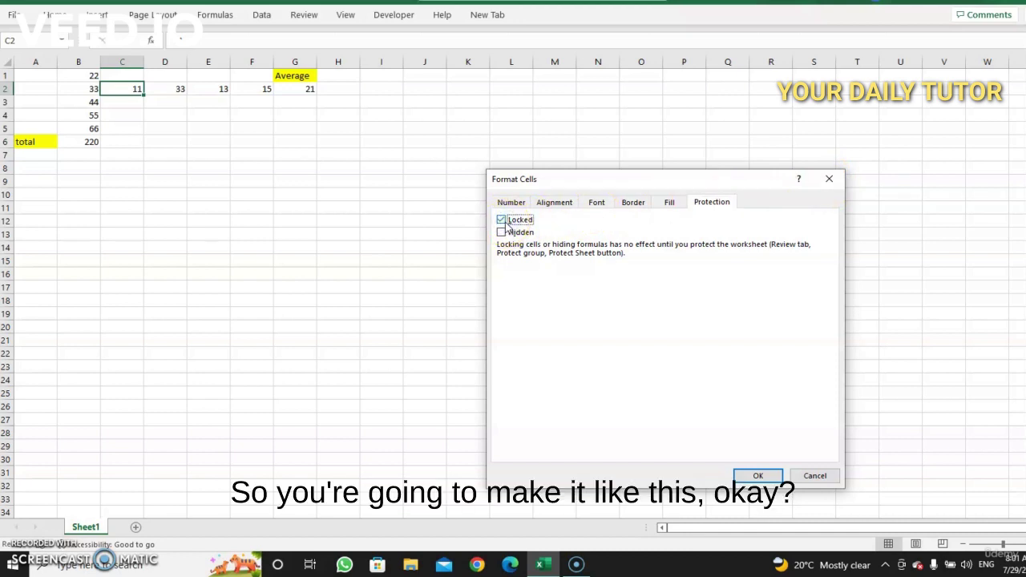
left_click(834, 184)
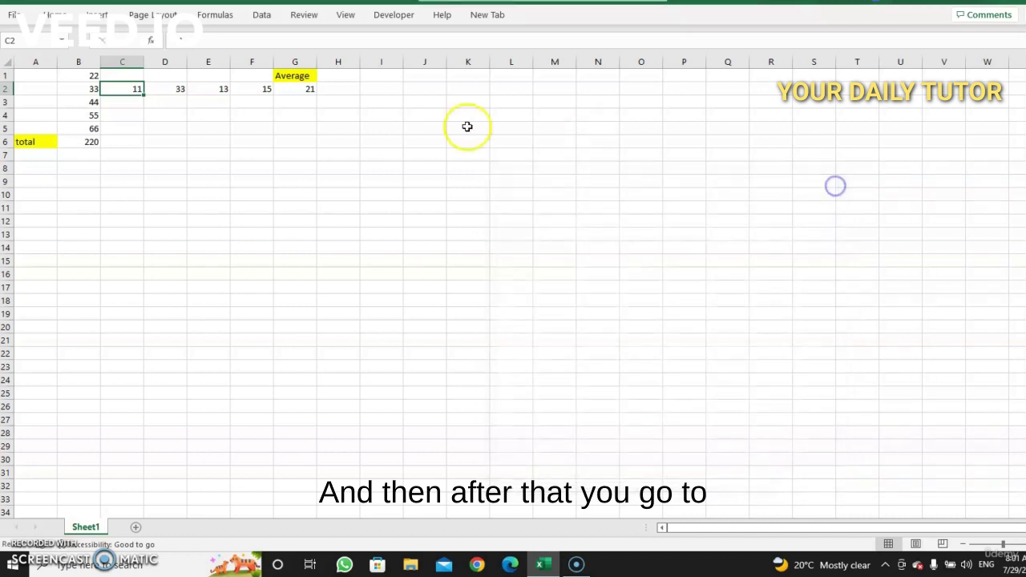
left_click(304, 16)
Protect Sheet1 with the default options and no password
left_click(532, 48)
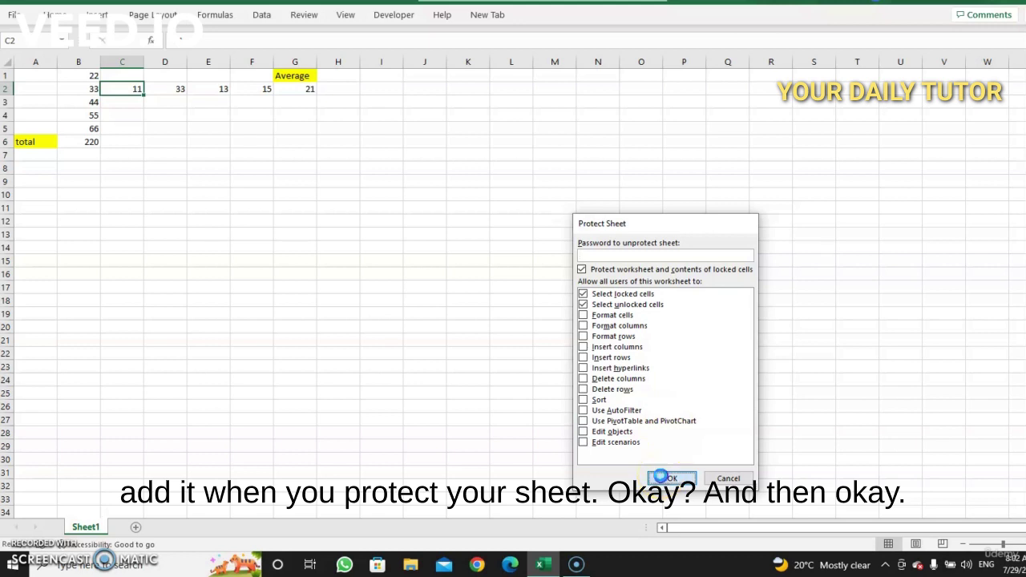
left_click(663, 478)
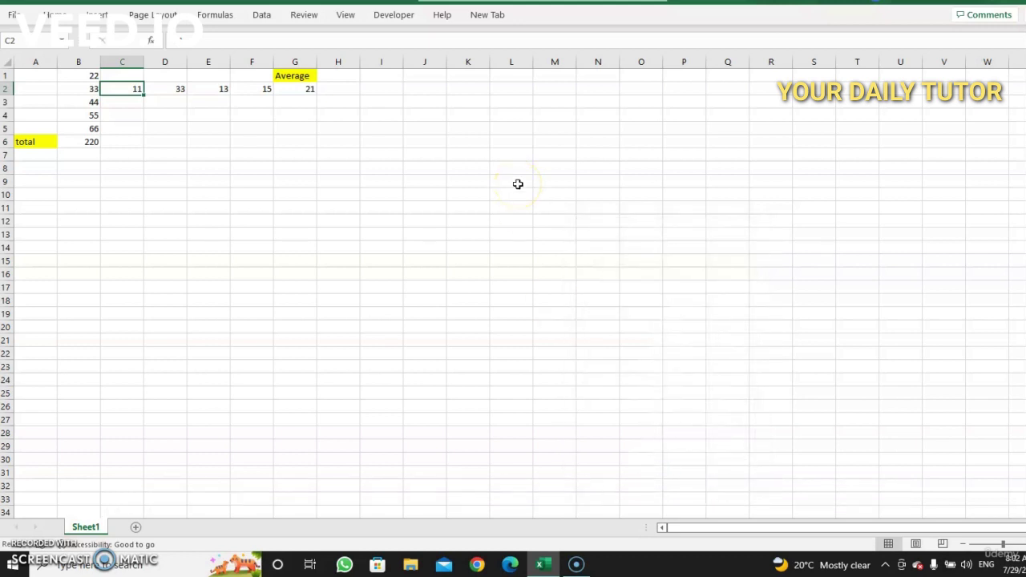